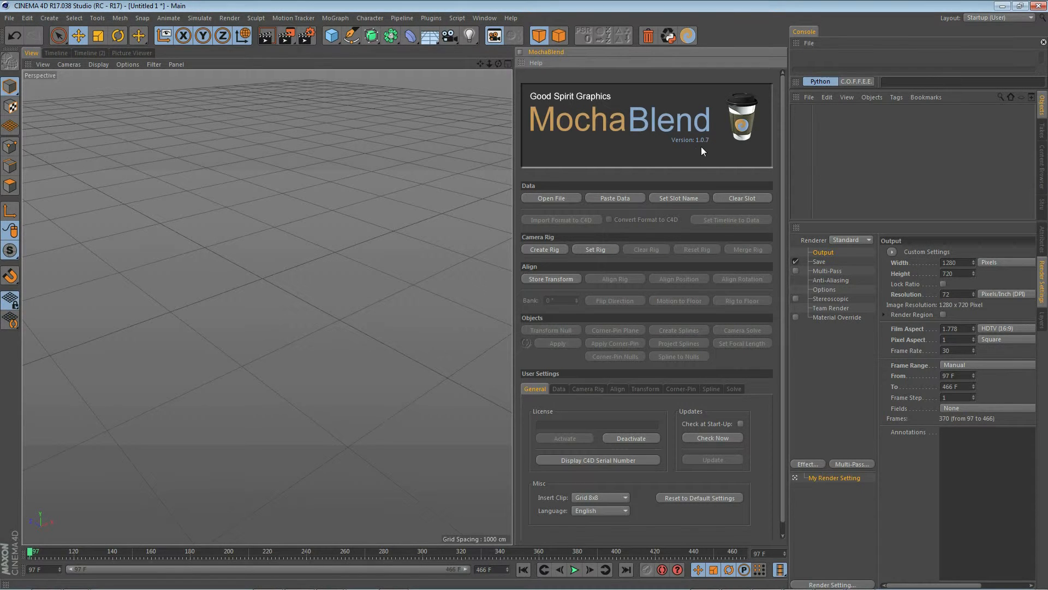
- Show the MochaBlend info screen and look through data slots 2, 3 and 4, returning to slot 1
{"action": "left_click", "coordinate": [618, 108]}
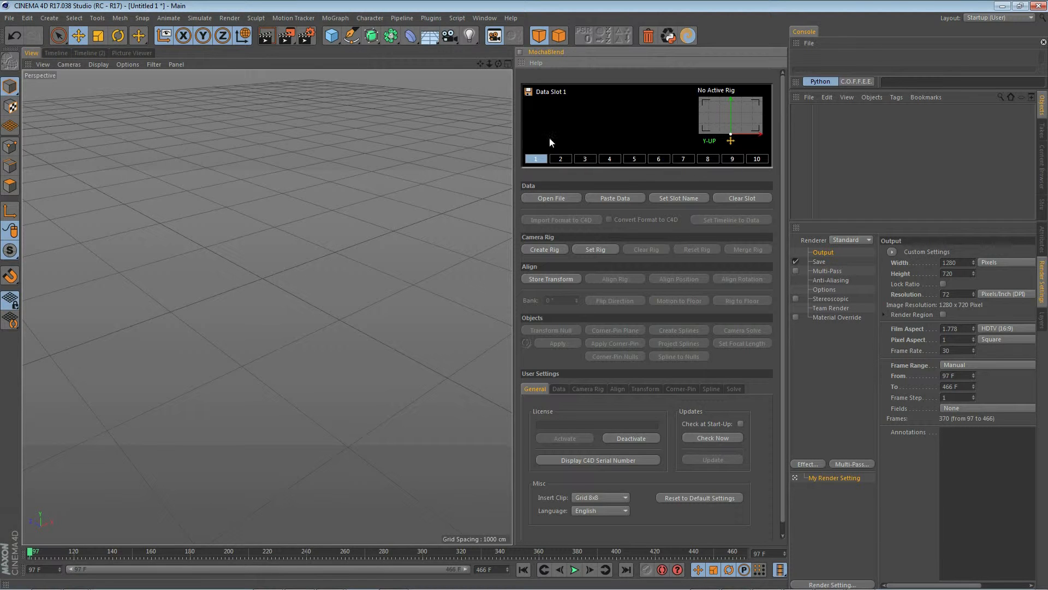
{"action": "left_click", "coordinate": [562, 159]}
{"action": "left_click", "coordinate": [584, 158]}
{"action": "left_click", "coordinate": [609, 159]}
{"action": "left_click", "coordinate": [539, 159]}
- Open the MochaBlend user guide, examine its Info Screen section with whole pages shown, and close the guide
{"action": "left_click", "coordinate": [529, 63]}
{"action": "left_click", "coordinate": [546, 75]}
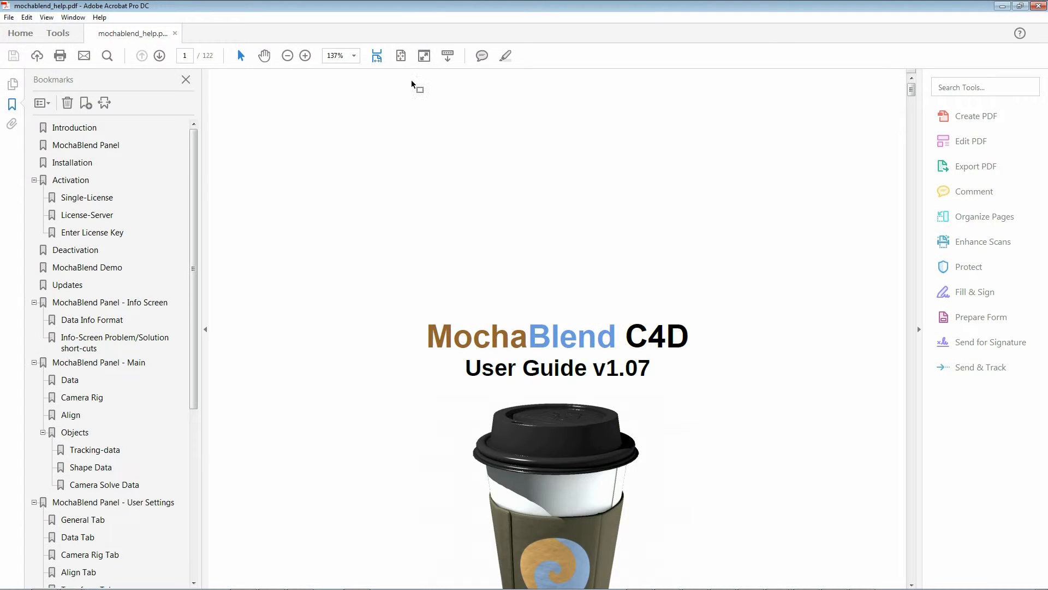
{"action": "left_click", "coordinate": [401, 56]}
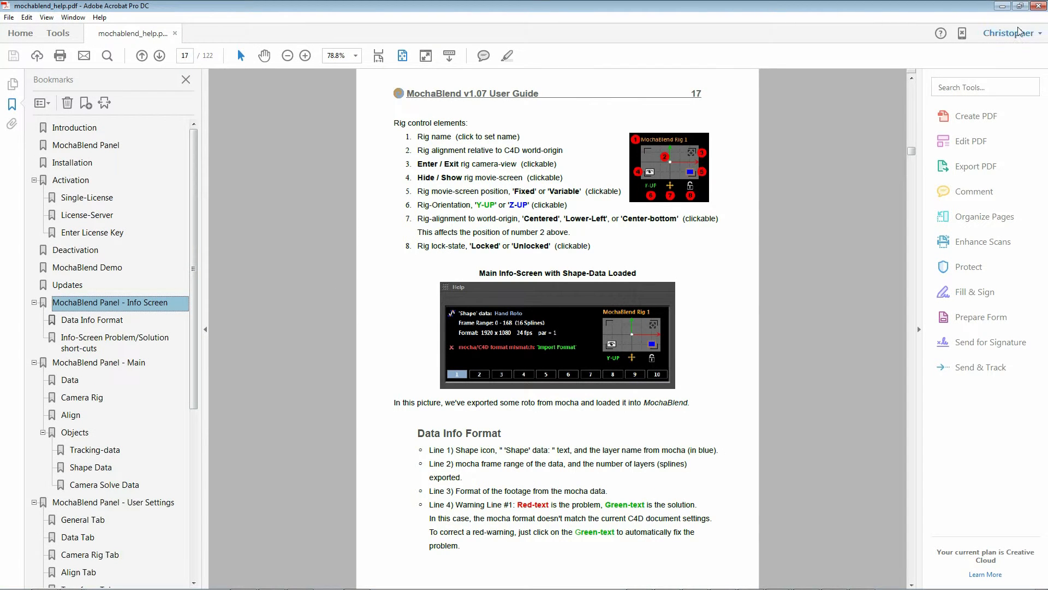
{"action": "left_click", "coordinate": [1038, 6]}
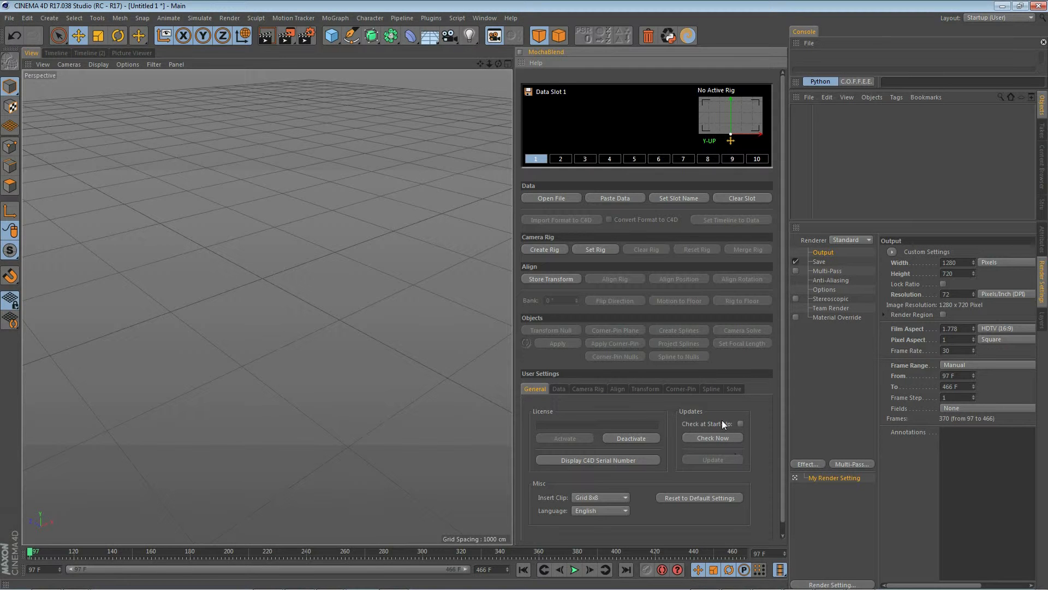
- Examine the MochaBlend user settings for Data, Camera Rig, Align, Transform, Corner-Pin, Spline and Solve, including the three solve setting groups
{"action": "left_click", "coordinate": [557, 388]}
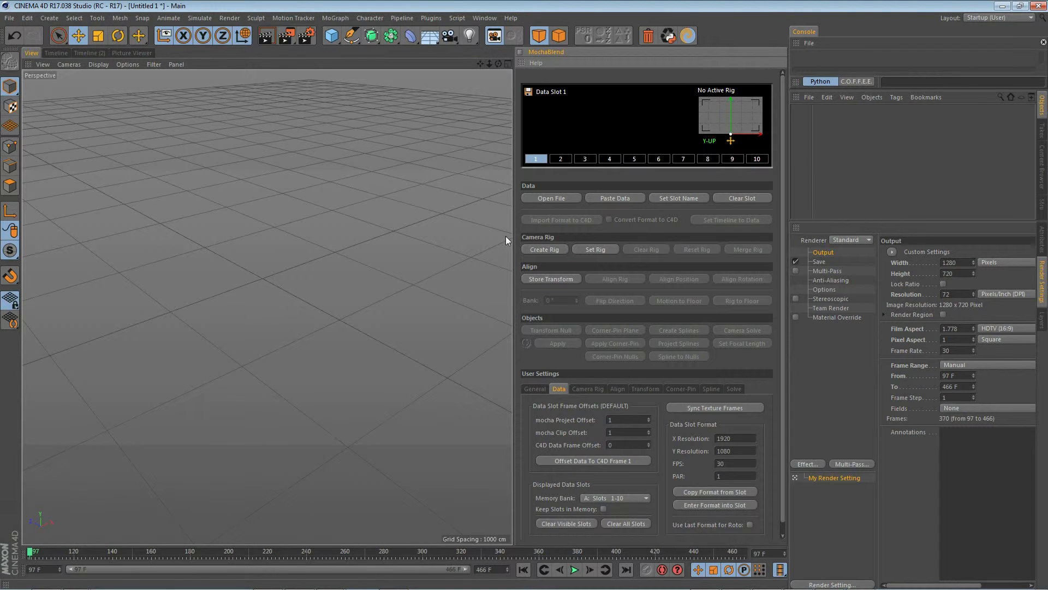
{"action": "left_click", "coordinate": [590, 389]}
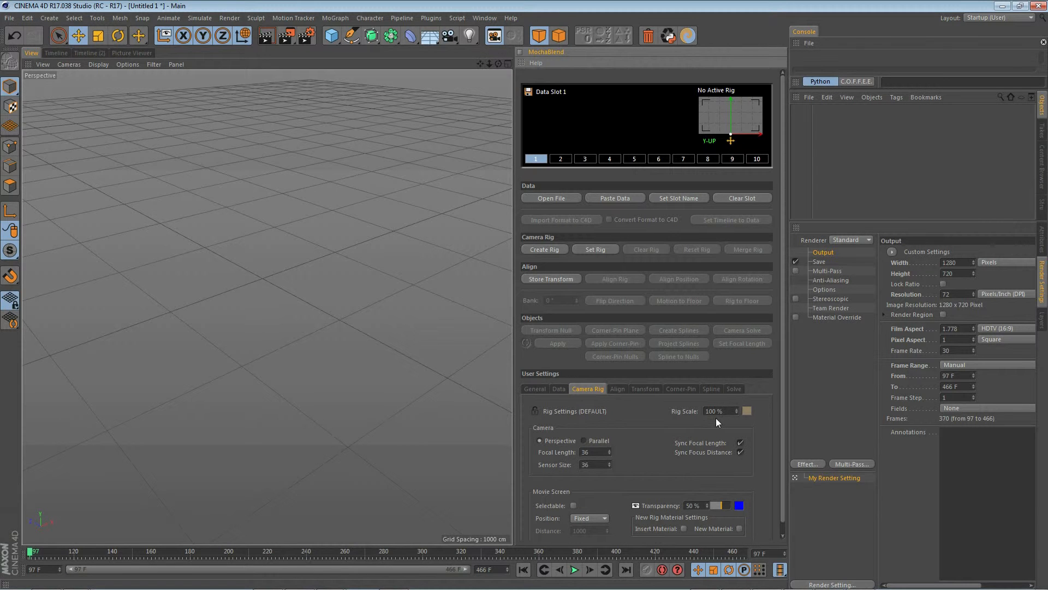
{"action": "left_click", "coordinate": [617, 389]}
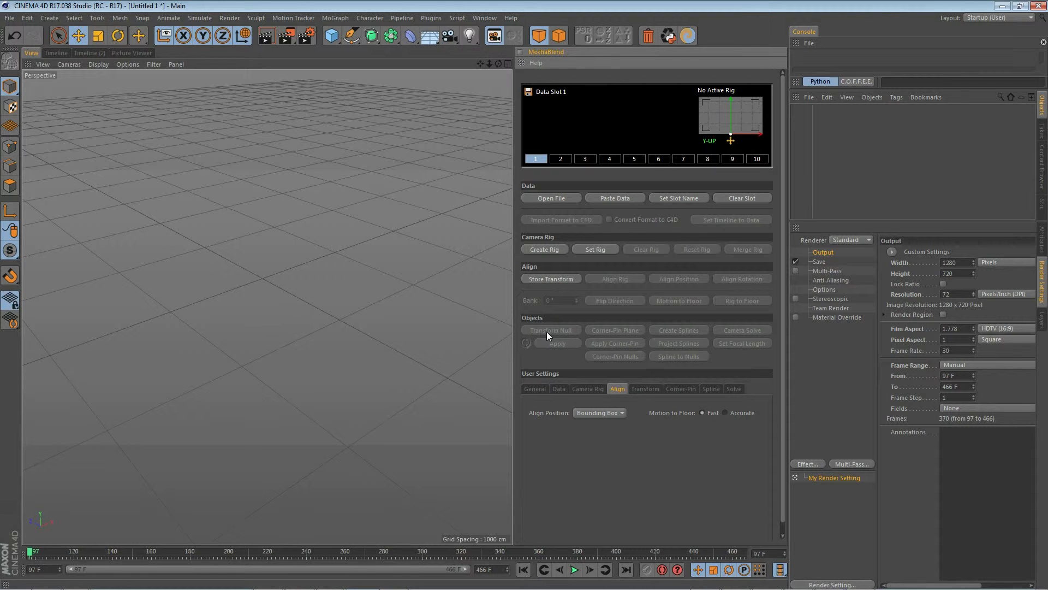
{"action": "left_click", "coordinate": [644, 388]}
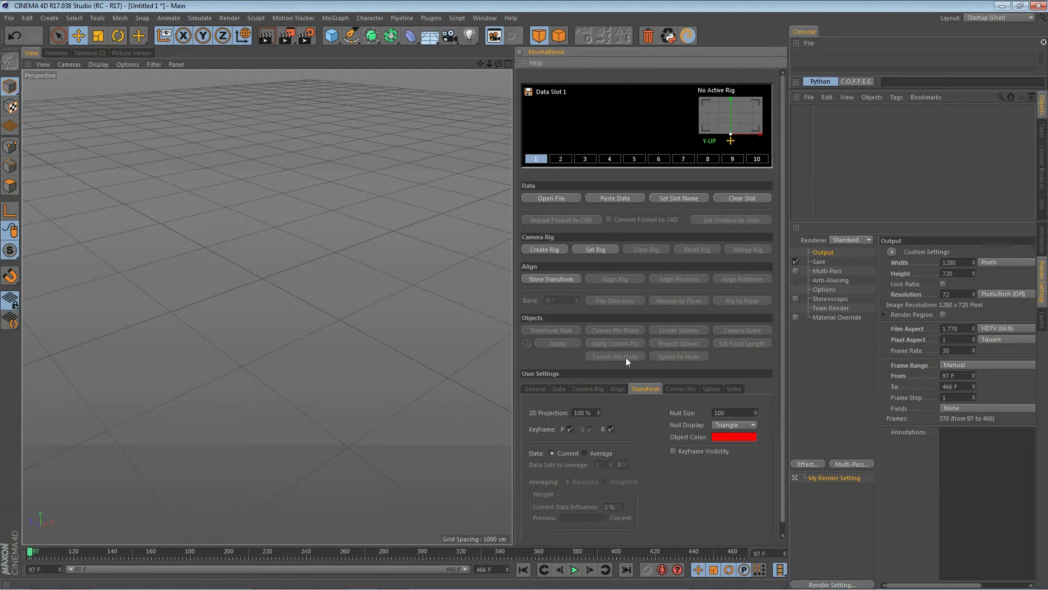
{"action": "left_click", "coordinate": [684, 388]}
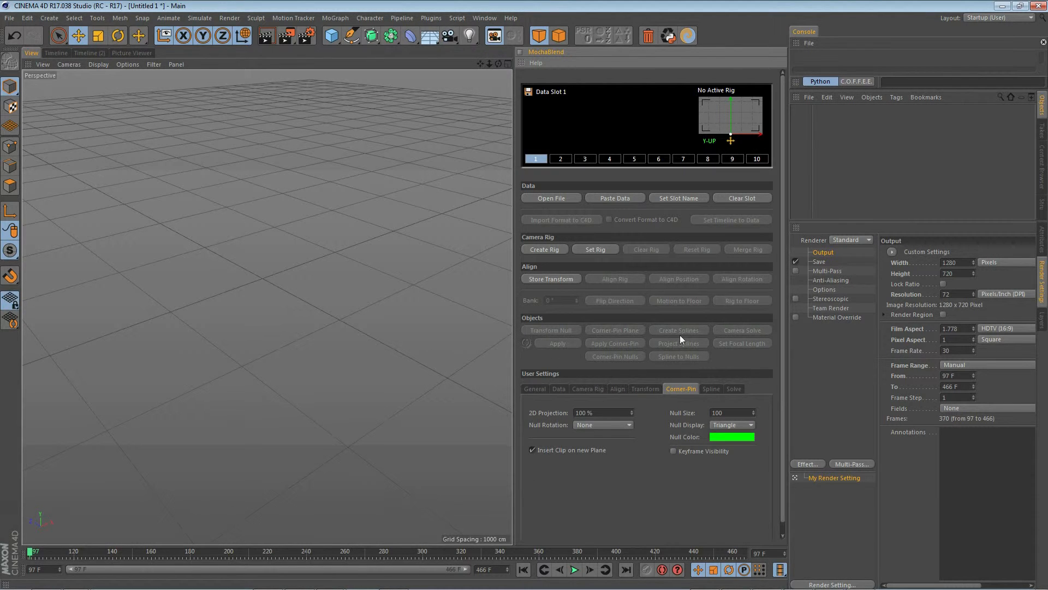
{"action": "left_click", "coordinate": [711, 389]}
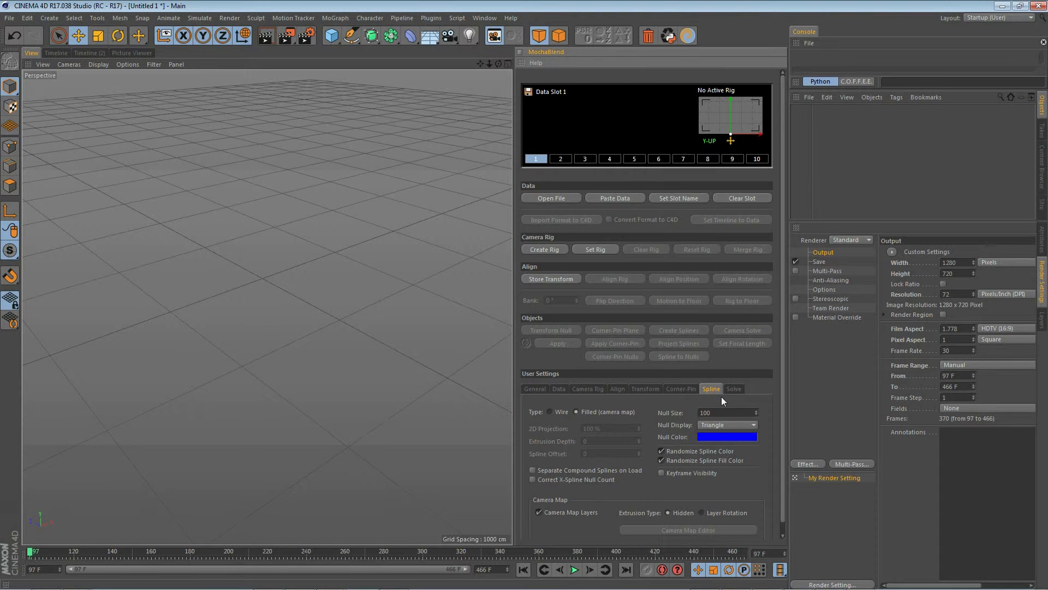
{"action": "left_click", "coordinate": [734, 389]}
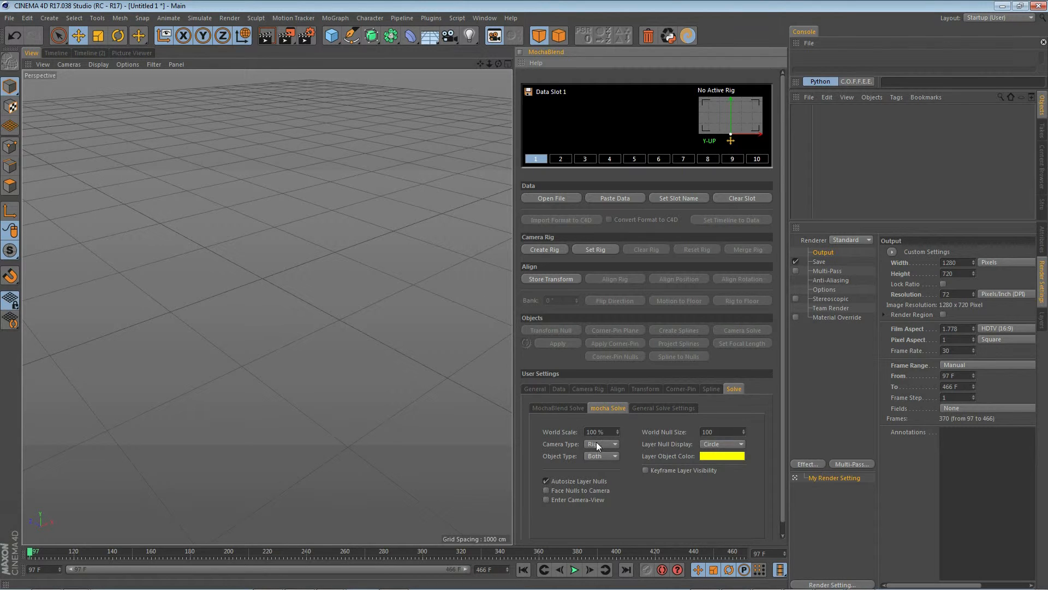
{"action": "left_click", "coordinate": [565, 407]}
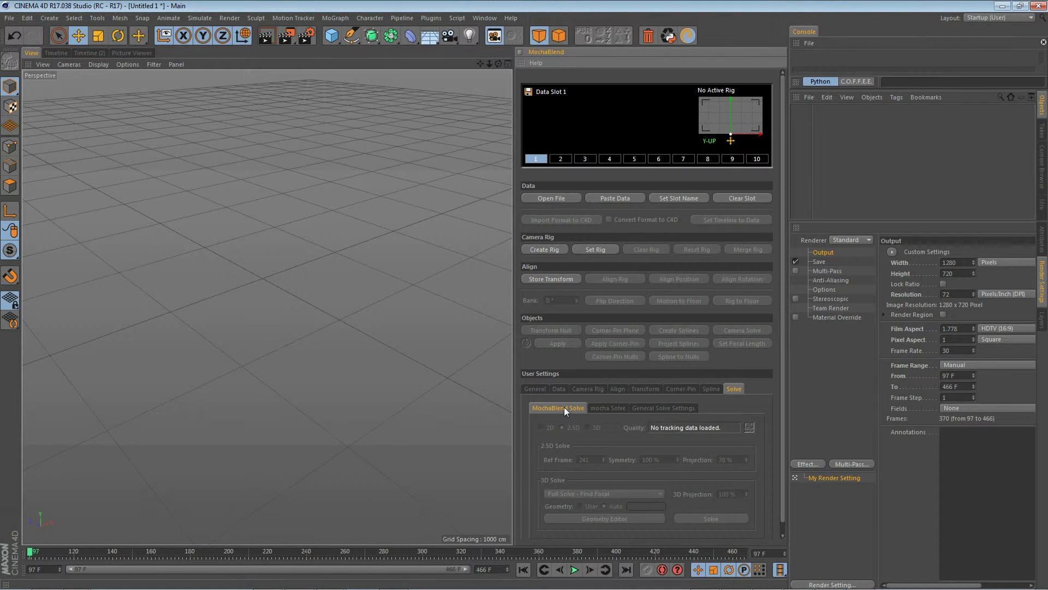
{"action": "left_click", "coordinate": [612, 408]}
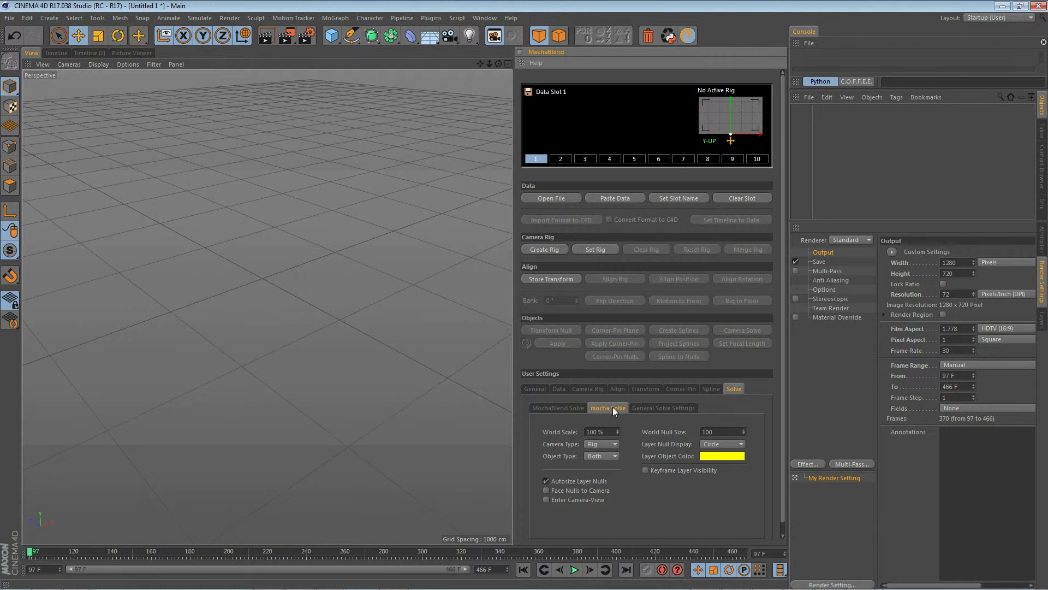
{"action": "left_click", "coordinate": [682, 408]}
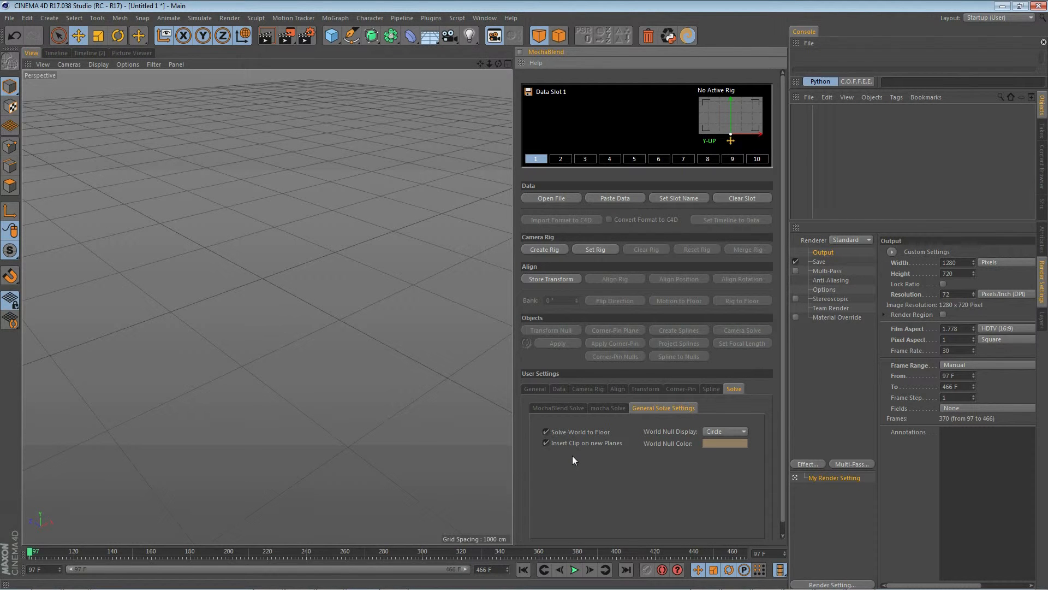
- Switch to mocha Pro and copy Layer 1's tracking data to the clipboard in the MochaBlend tracking data format
{"action": "key", "text": "alt+Tab"}
{"action": "left_click", "coordinate": [525, 259]}
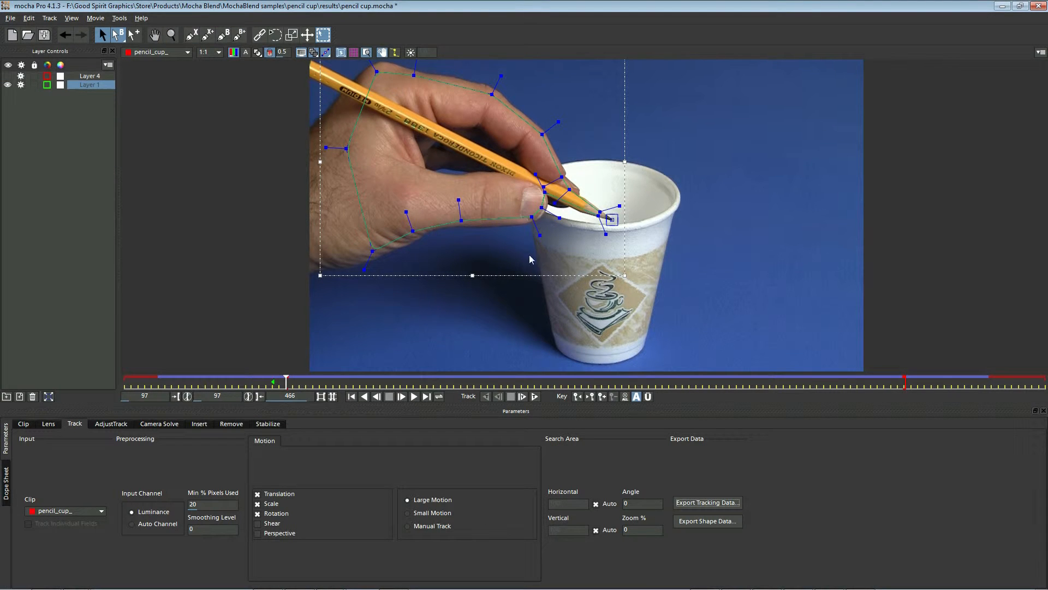
{"action": "left_click", "coordinate": [707, 503]}
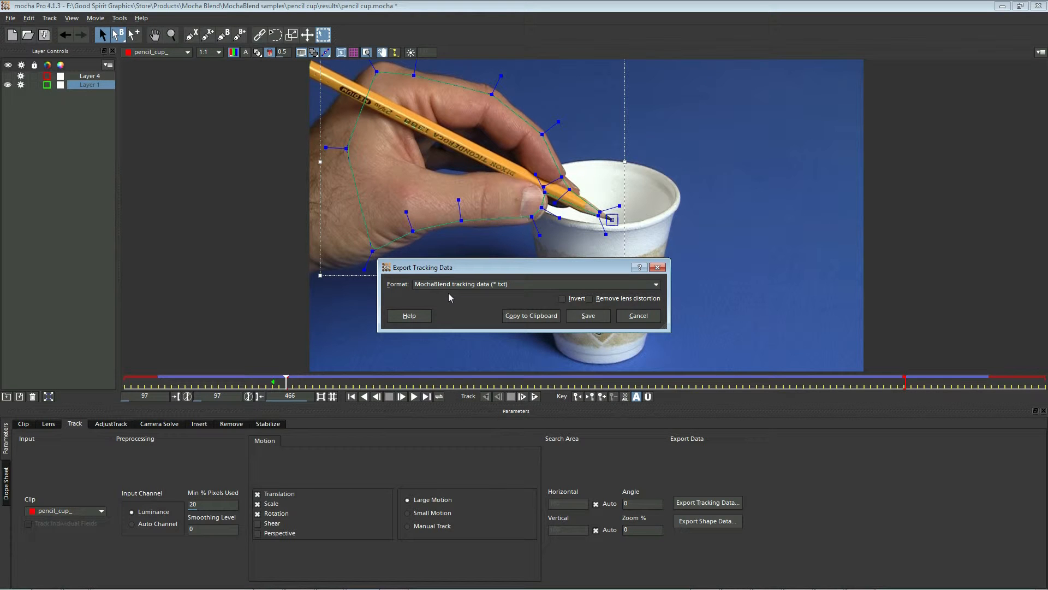
{"action": "left_click", "coordinate": [526, 318]}
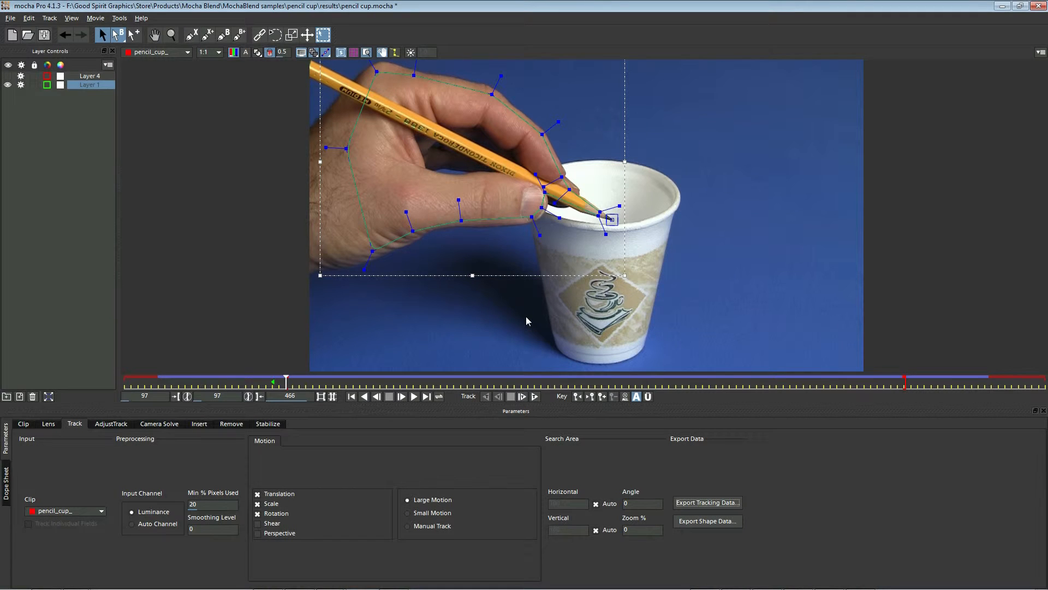
- Switch back to Cinema 4D and paste the copied tracking data into MochaBlend data slot 1
{"action": "key", "text": "alt+Tab"}
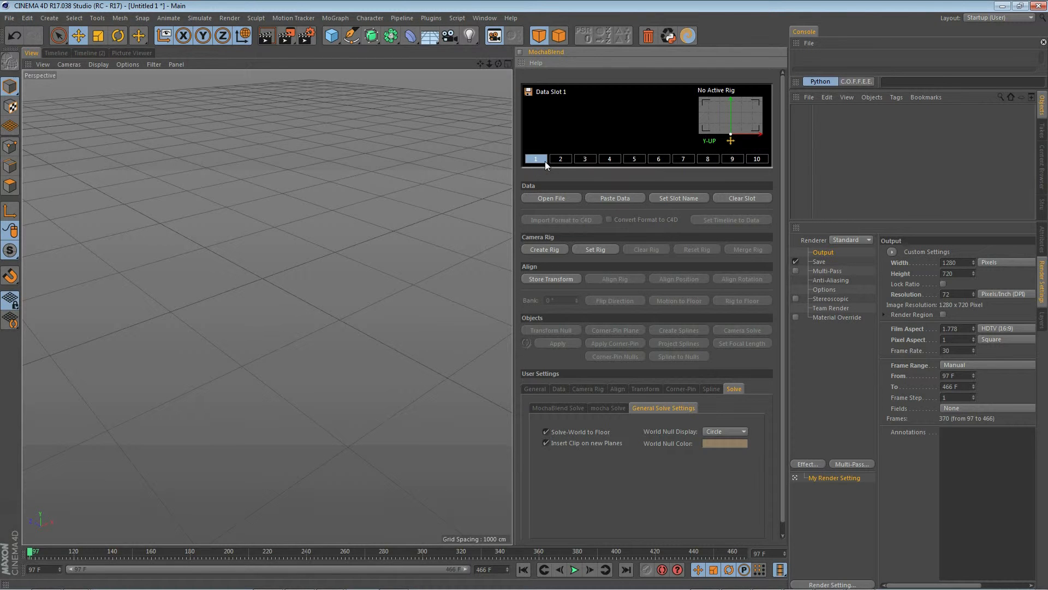
{"action": "left_click", "coordinate": [614, 199]}
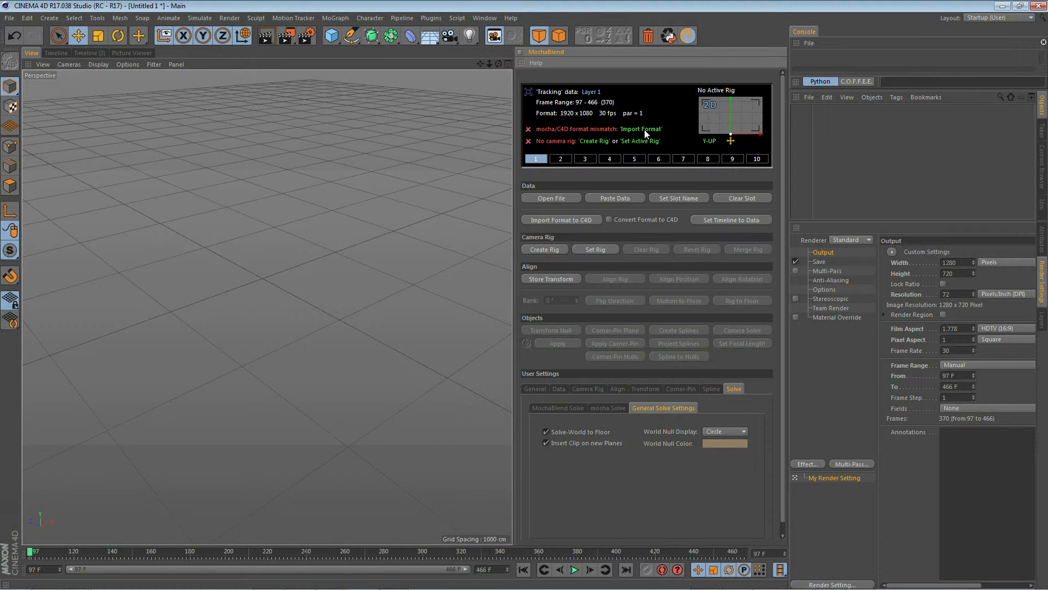
- Import the mocha footage format into the Cinema 4D project and create a MochaBlend camera rig
{"action": "left_click", "coordinate": [598, 389]}
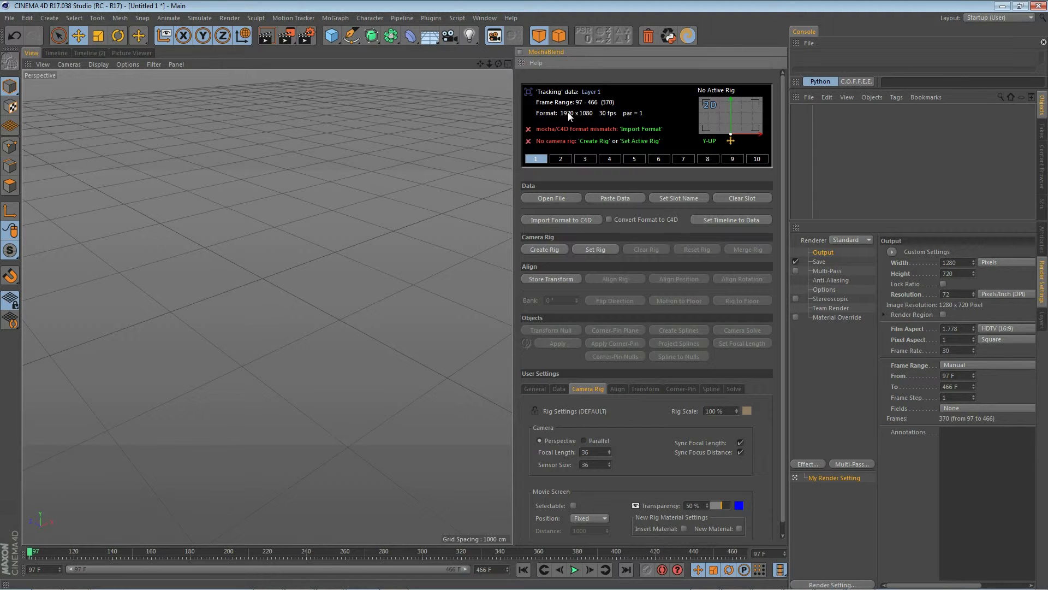
{"action": "left_click", "coordinate": [641, 130]}
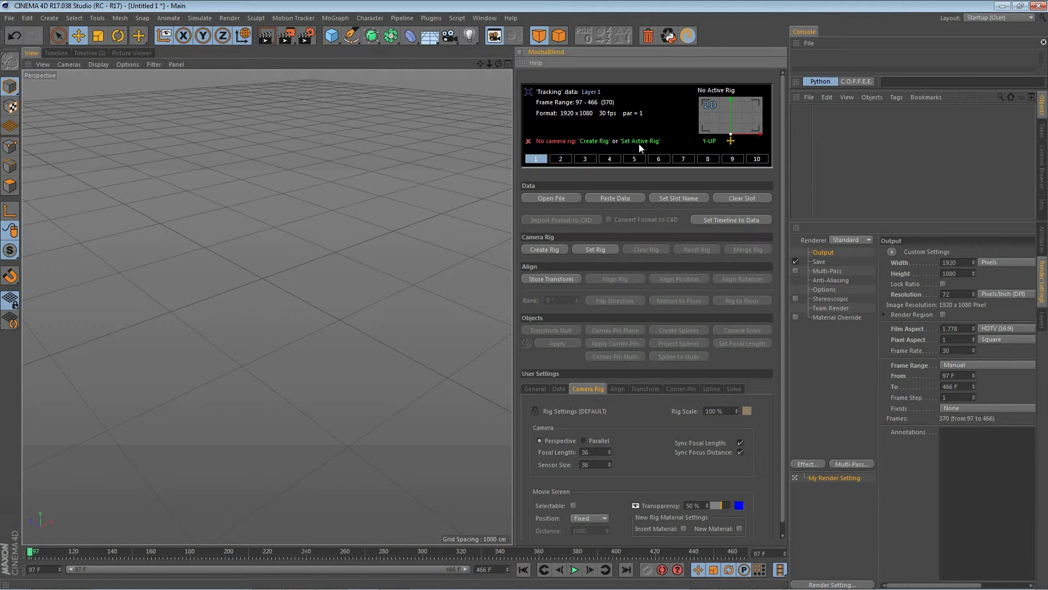
{"action": "left_click", "coordinate": [592, 141]}
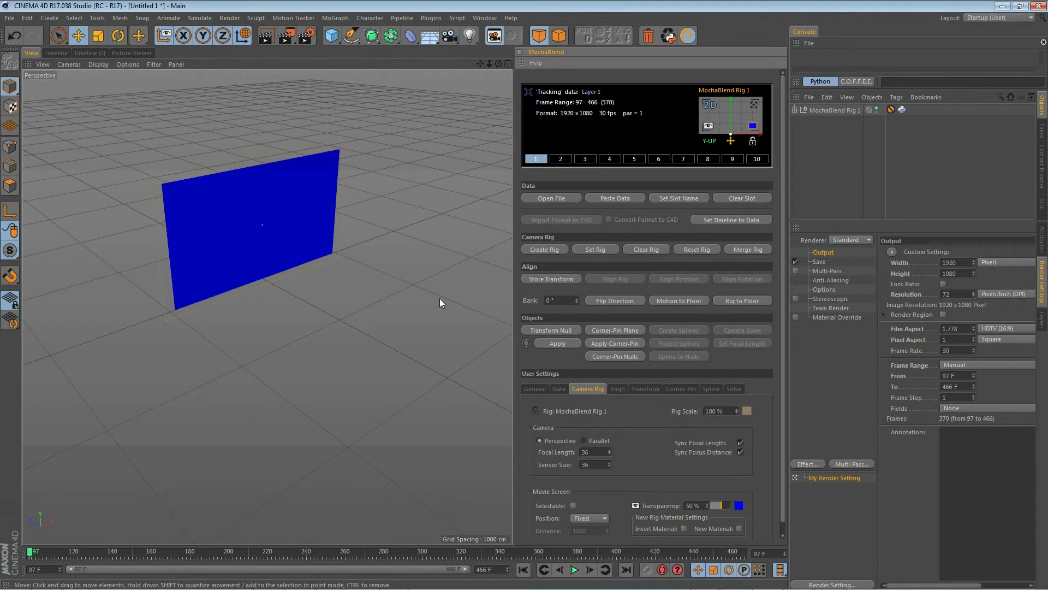
- Load pencil_cup_00001.jpg from the pencil cup folder as the footage on the camera rig's movie screen
{"action": "key", "text": "alt+Tab"}
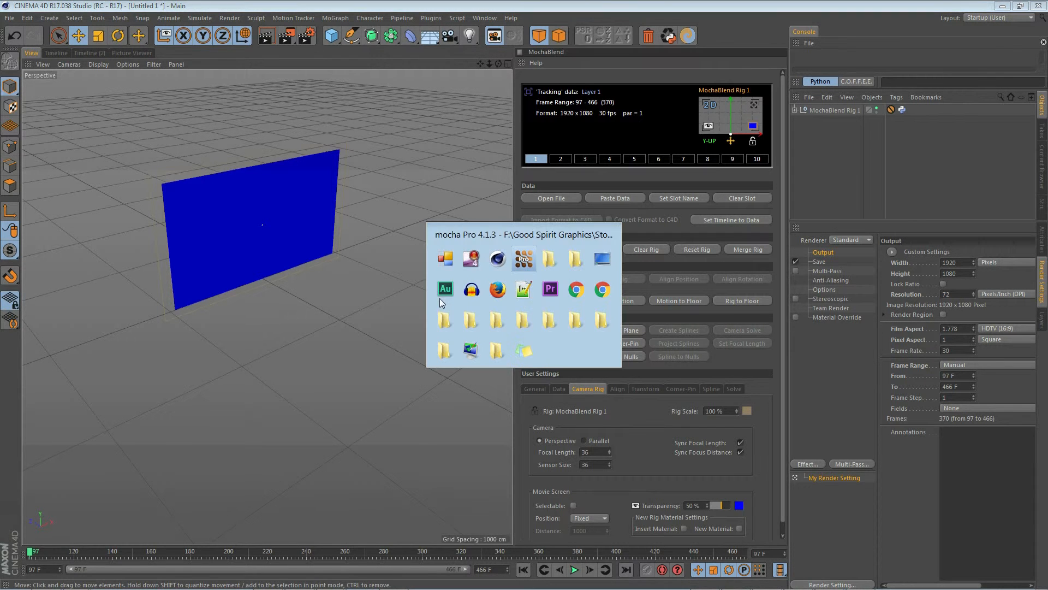
{"action": "left_click", "coordinate": [546, 261]}
{"action": "left_click", "coordinate": [320, 464]}
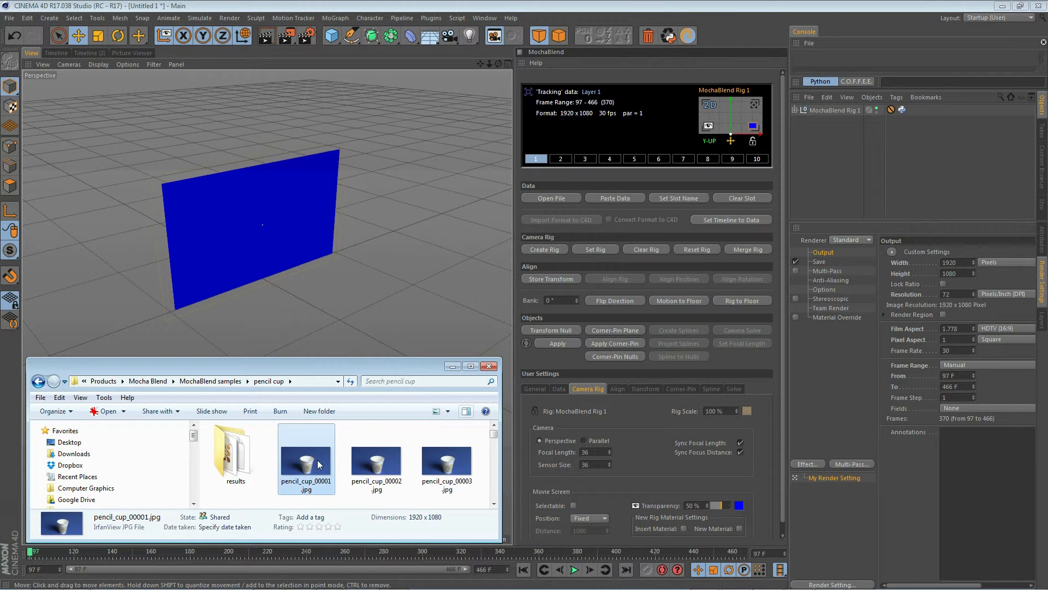
{"action": "left_click_drag", "start_coordinate": [308, 464], "coordinate": [346, 341]}
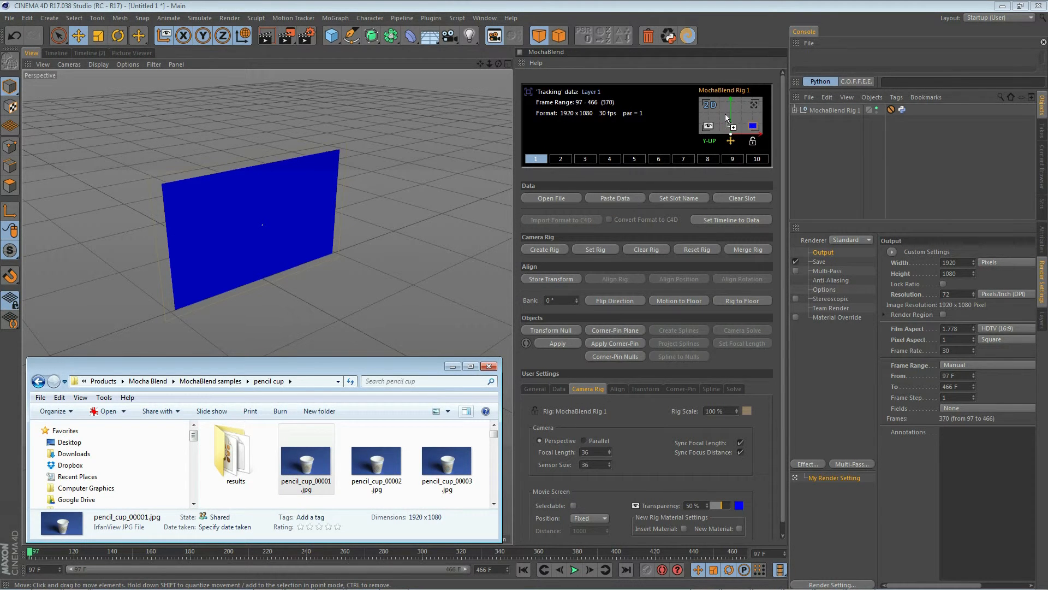
{"action": "left_click_drag", "start_coordinate": [729, 116], "coordinate": [733, 114]}
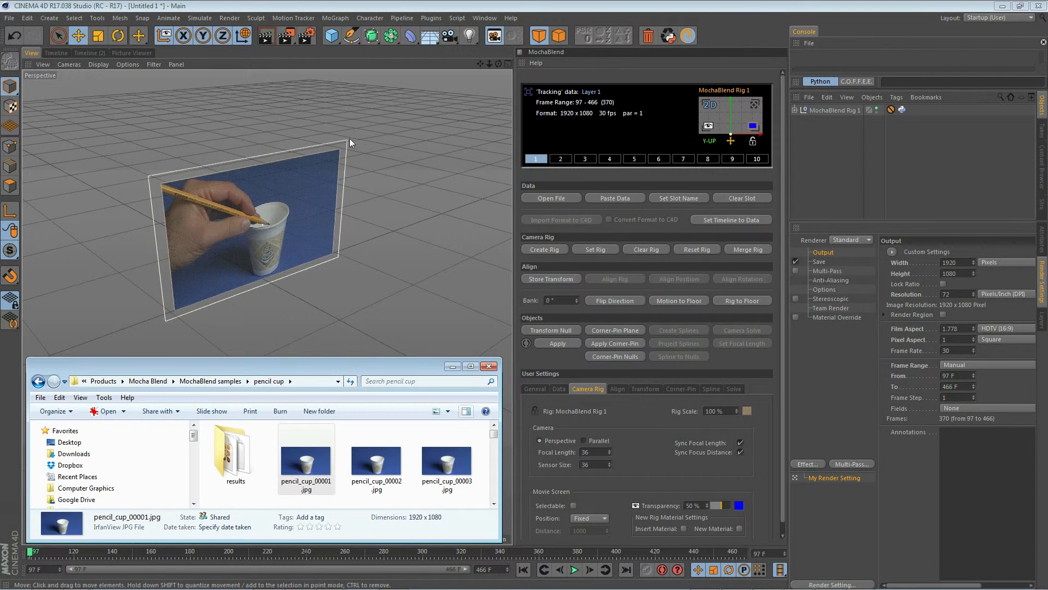
{"action": "left_click", "coordinate": [159, 332]}
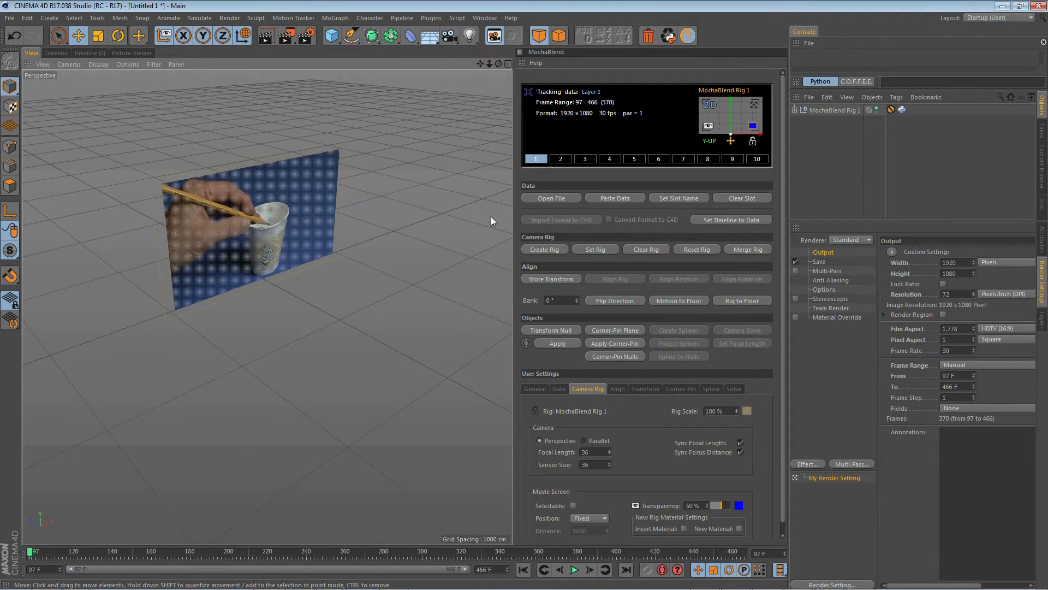
- Try the rig in Z-UP orientation, return it to Y-UP, and try the lower-left and centered alignments to the world origin
{"action": "left_click", "coordinate": [709, 141]}
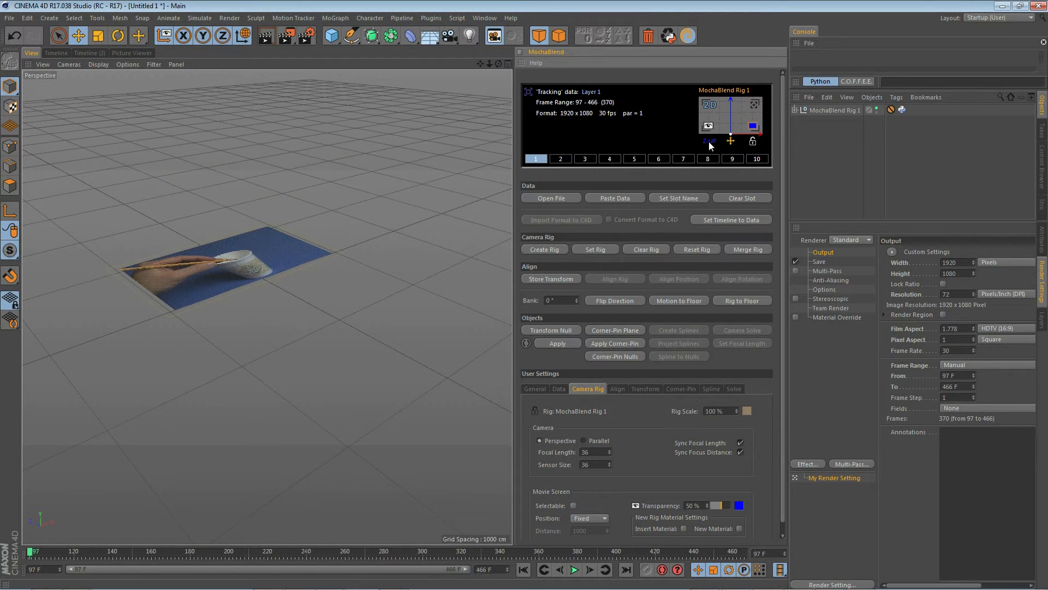
{"action": "left_click", "coordinate": [710, 142]}
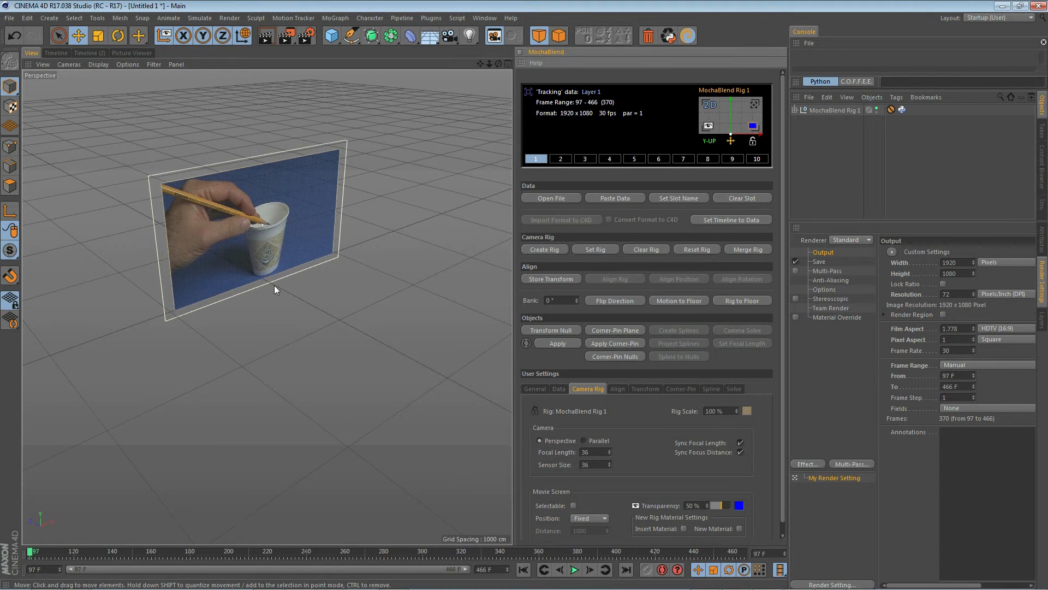
{"action": "left_click", "coordinate": [731, 142]}
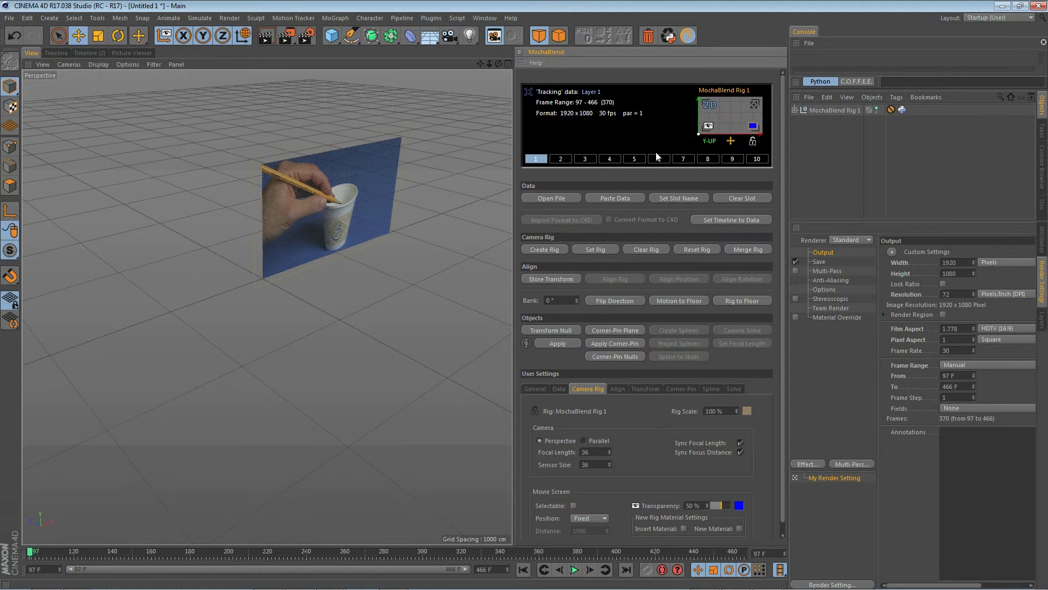
{"action": "left_click", "coordinate": [733, 140]}
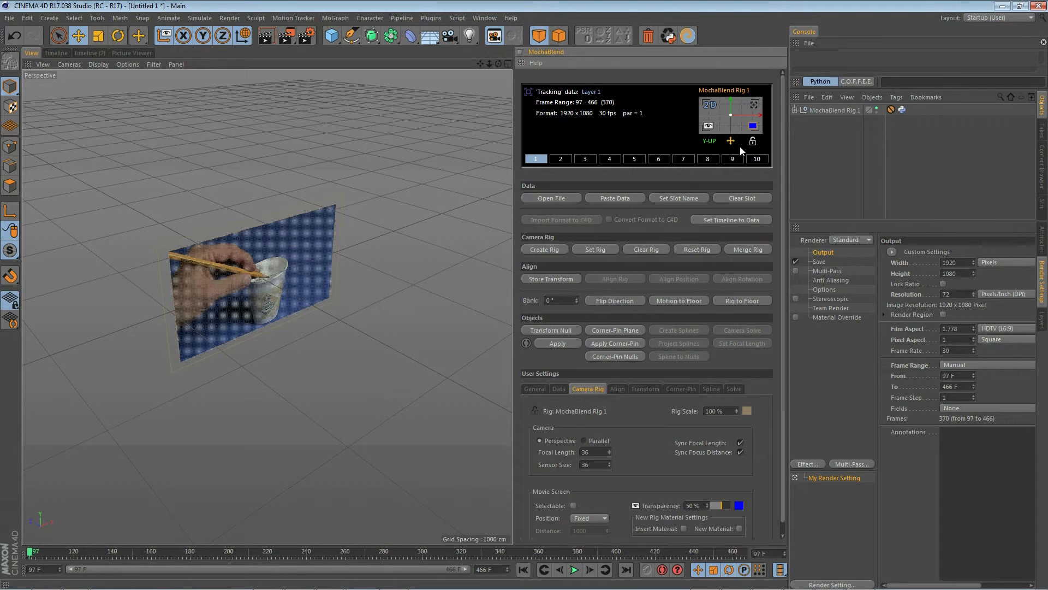
- Switch the rig to Z-UP and cycle through its world-origin alignments, ending on lower-left
{"action": "left_click", "coordinate": [709, 141]}
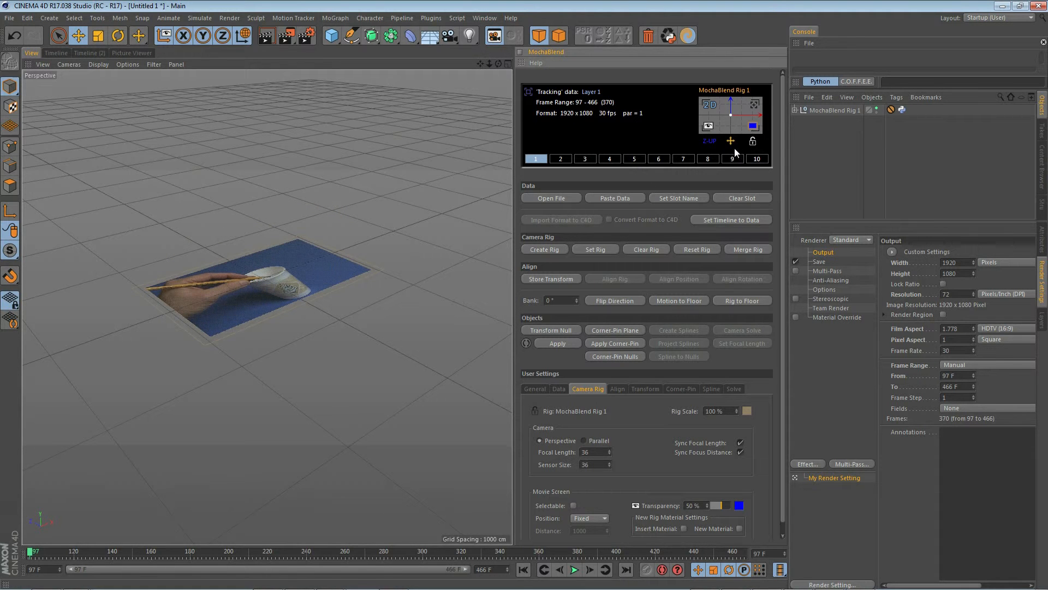
{"action": "left_click", "coordinate": [733, 142]}
{"action": "left_click", "coordinate": [733, 142]}
{"action": "left_click", "coordinate": [733, 142]}
{"action": "left_click", "coordinate": [733, 142]}
{"action": "left_click", "coordinate": [732, 142]}
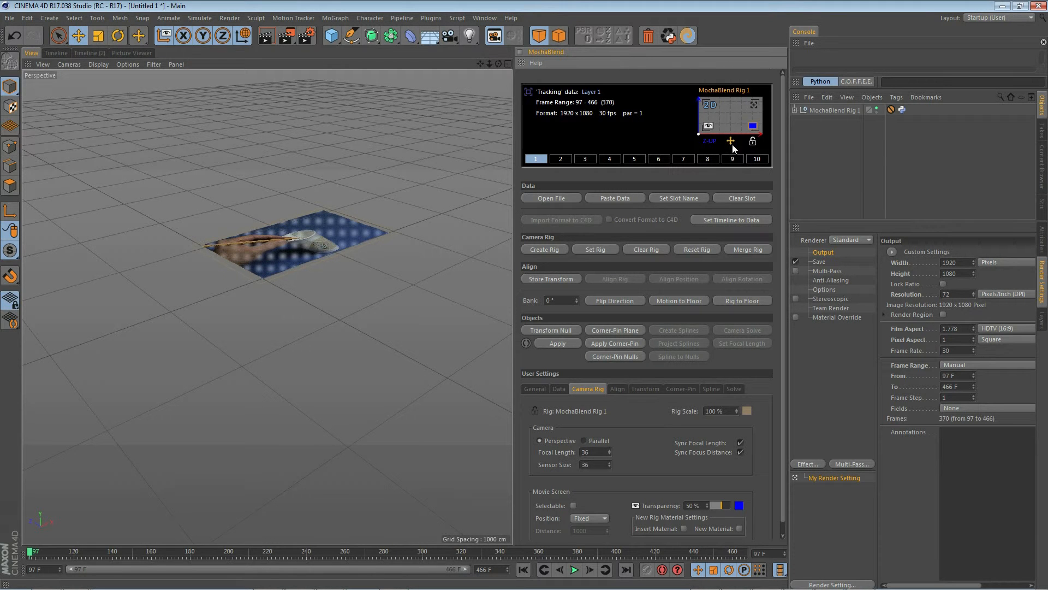
- Return the rig to Y-UP orientation with center-bottom alignment to the world origin
{"action": "left_click", "coordinate": [709, 140]}
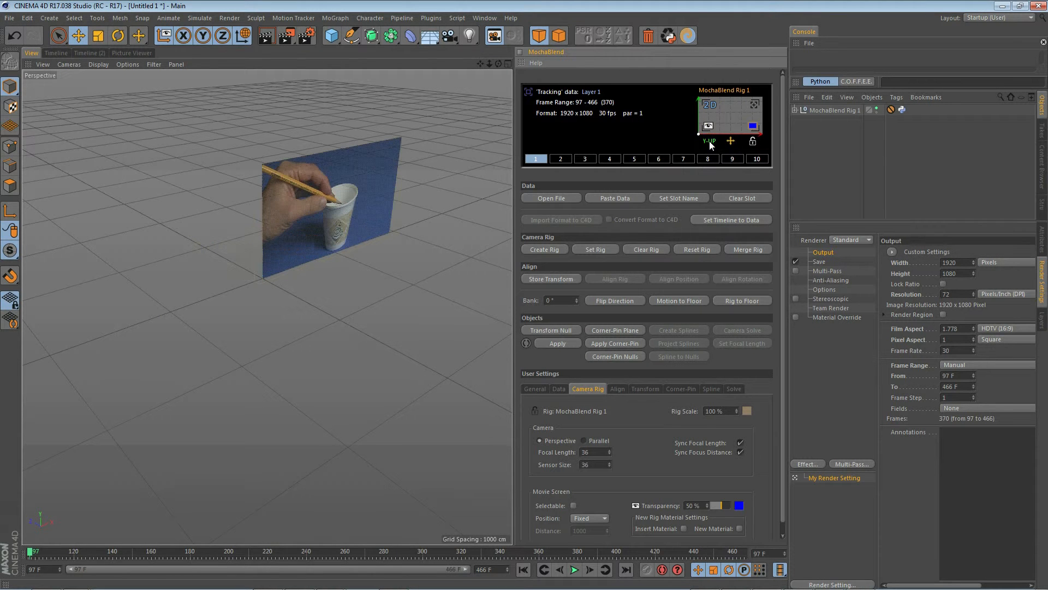
{"action": "left_click", "coordinate": [732, 142]}
{"action": "left_click", "coordinate": [732, 142]}
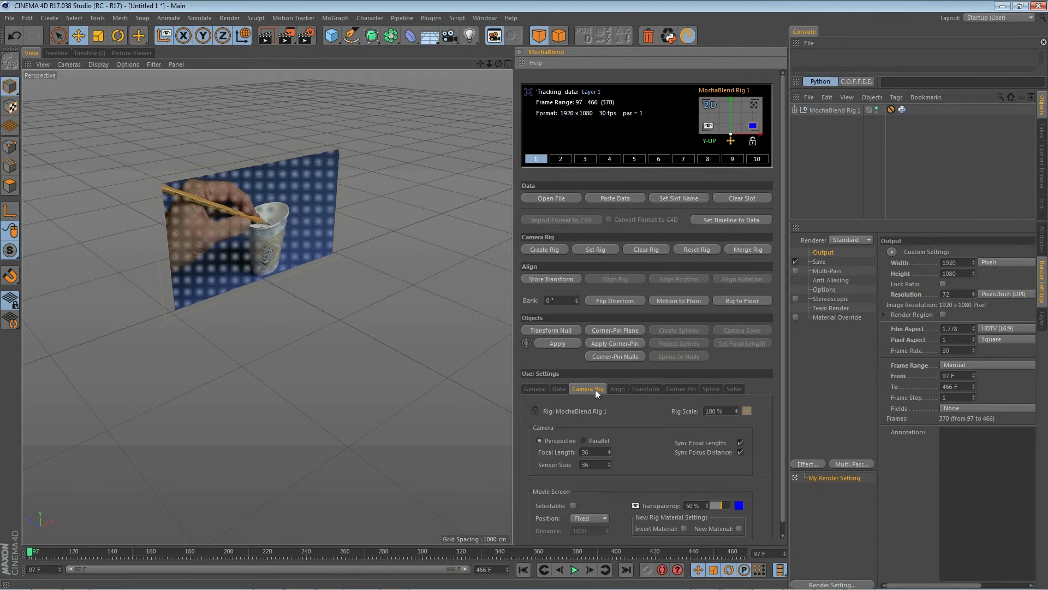
- Try a different scale for the MochaBlend camera rig and set the rig scale back to 100%
{"action": "mouse_move", "coordinate": [738, 410]}
{"action": "left_mouse_down"}
{"action": "mouse_move", "coordinate": [763, 411]}
{"action": "mouse_move", "coordinate": [727, 413]}
{"action": "left_mouse_up"}
{"action": "left_click", "coordinate": [726, 414]}
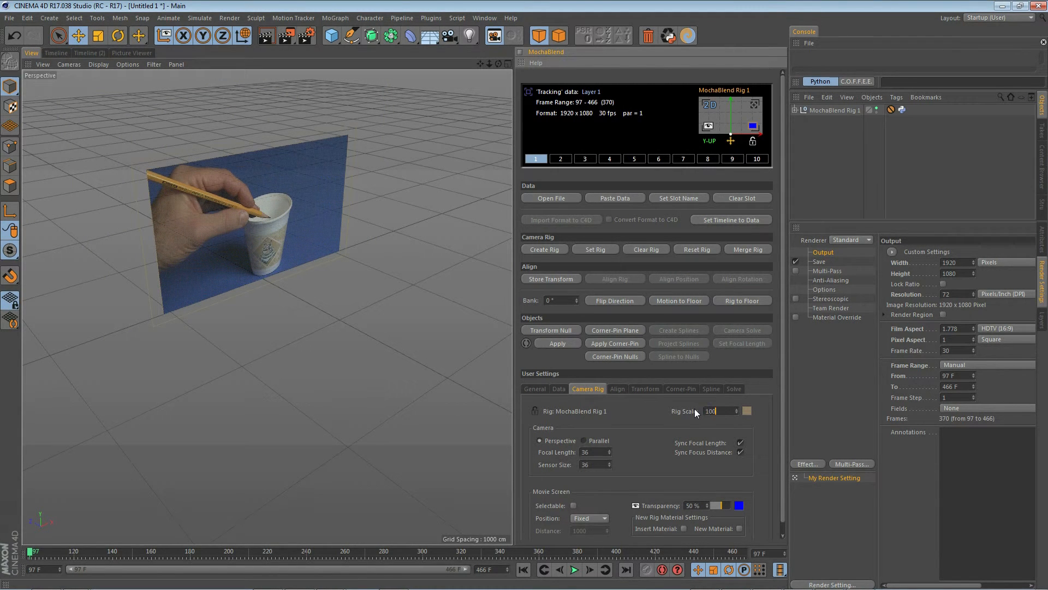
{"action": "key", "text": "Return"}
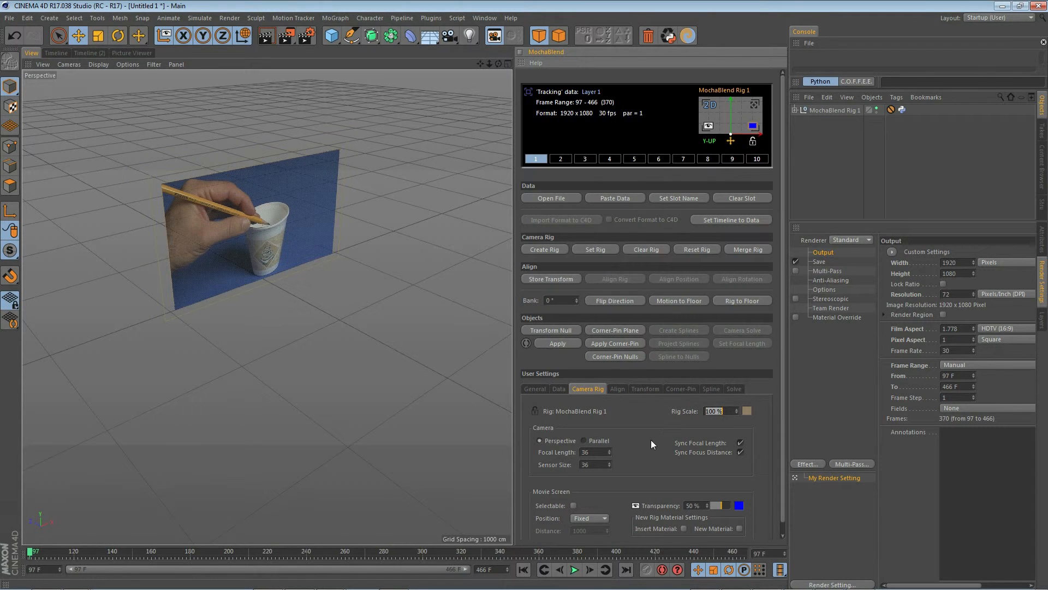
- Test the movie screen's transparency from nearly opaque up to 100%, ending with it set to 0%
{"action": "left_click_drag", "start_coordinate": [721, 503], "coordinate": [718, 504]}
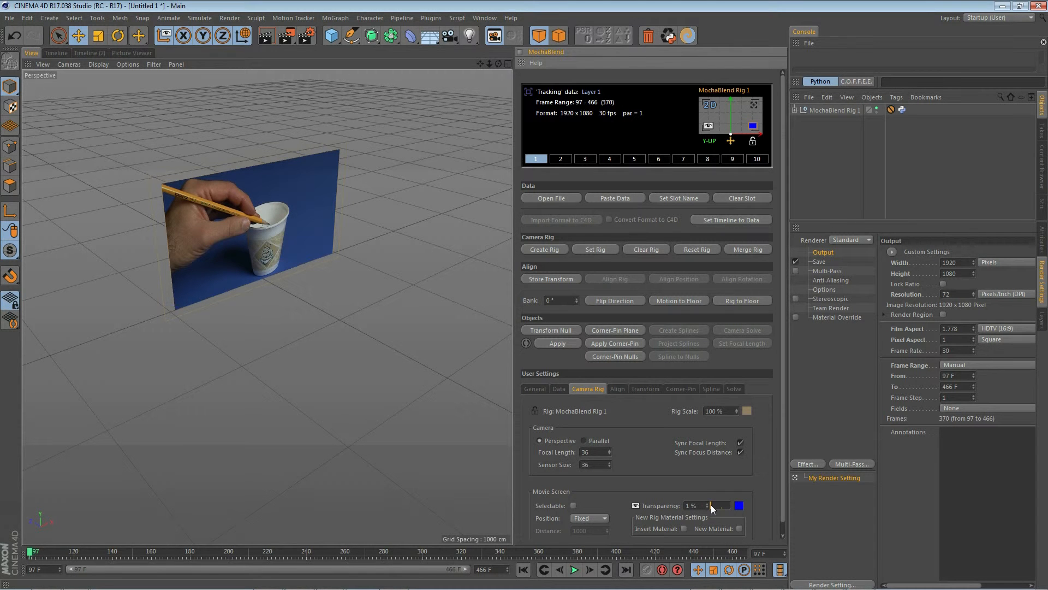
{"action": "left_click_drag", "start_coordinate": [708, 505], "coordinate": [738, 507]}
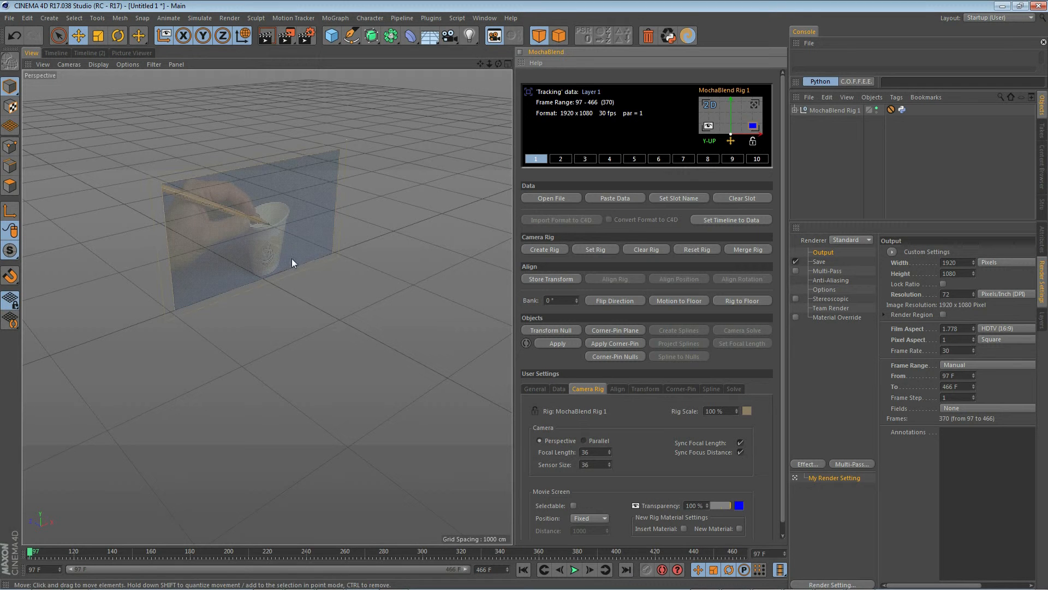
{"action": "left_click_drag", "start_coordinate": [730, 506], "coordinate": [704, 505]}
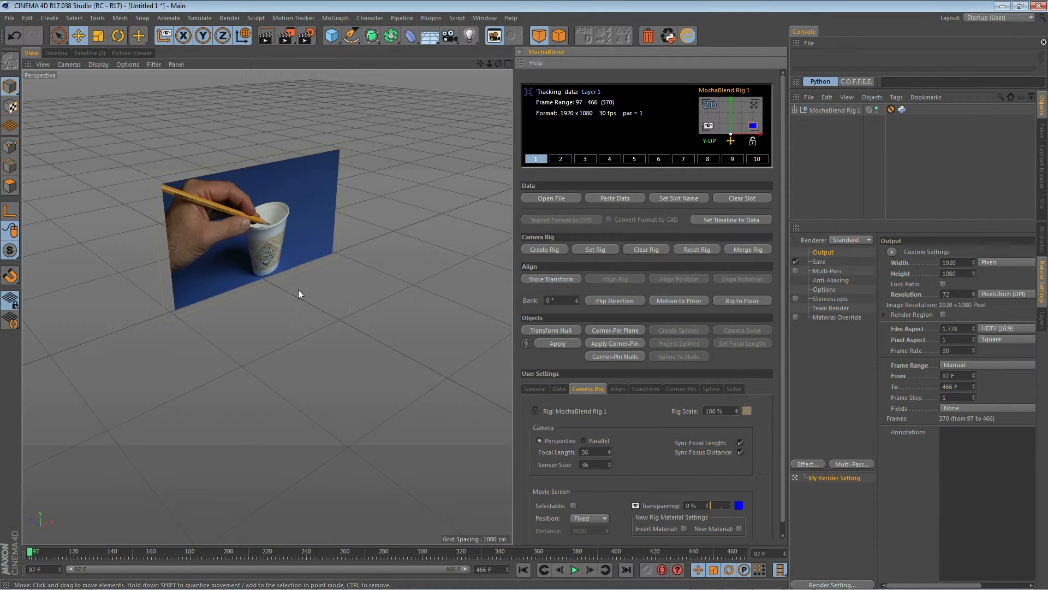
- Look through the rig's camera and return to the perspective view
{"action": "left_click", "coordinate": [755, 106]}
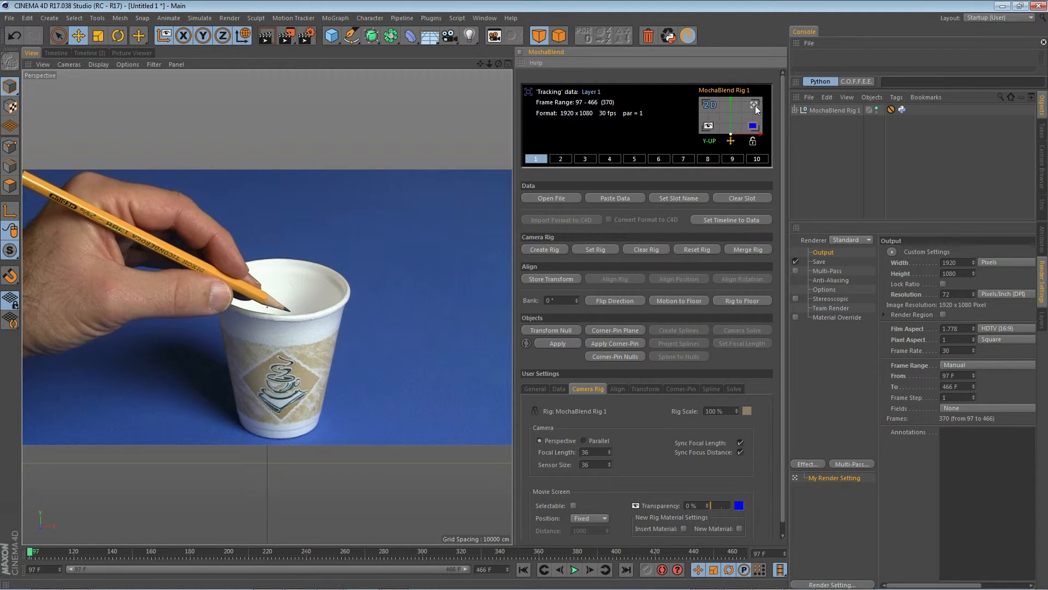
{"action": "left_click", "coordinate": [756, 106]}
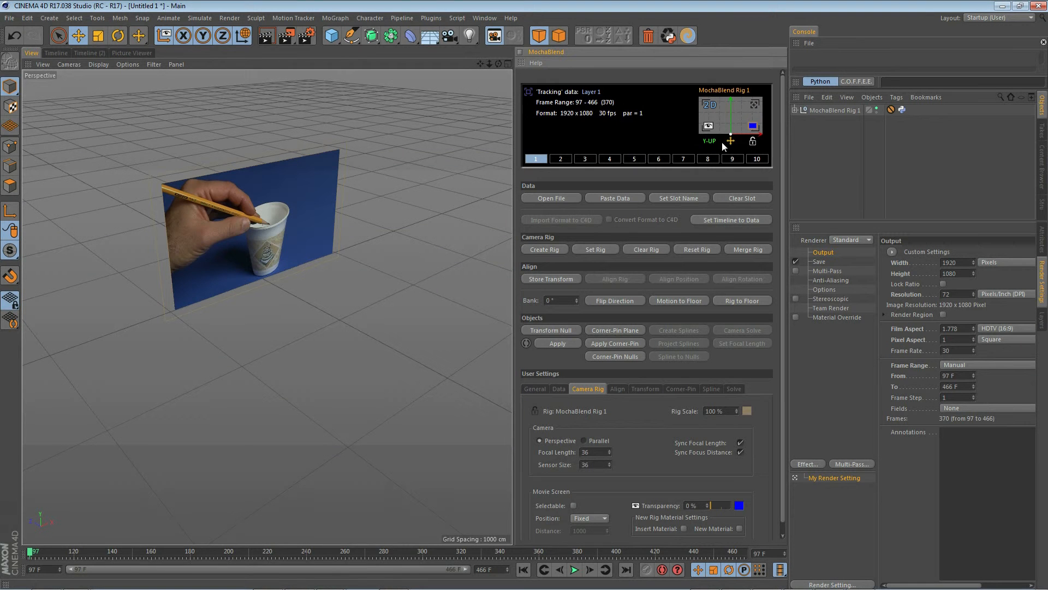
- Hide and show the movie screen, and switch its position to Variable and back to Fixed
{"action": "left_click", "coordinate": [709, 127]}
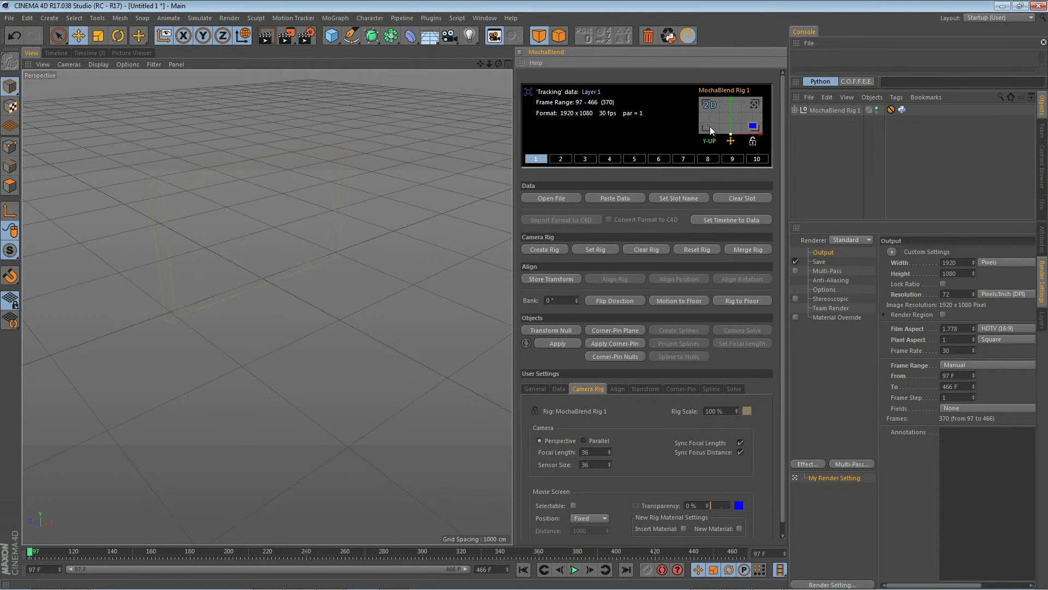
{"action": "left_click", "coordinate": [709, 127]}
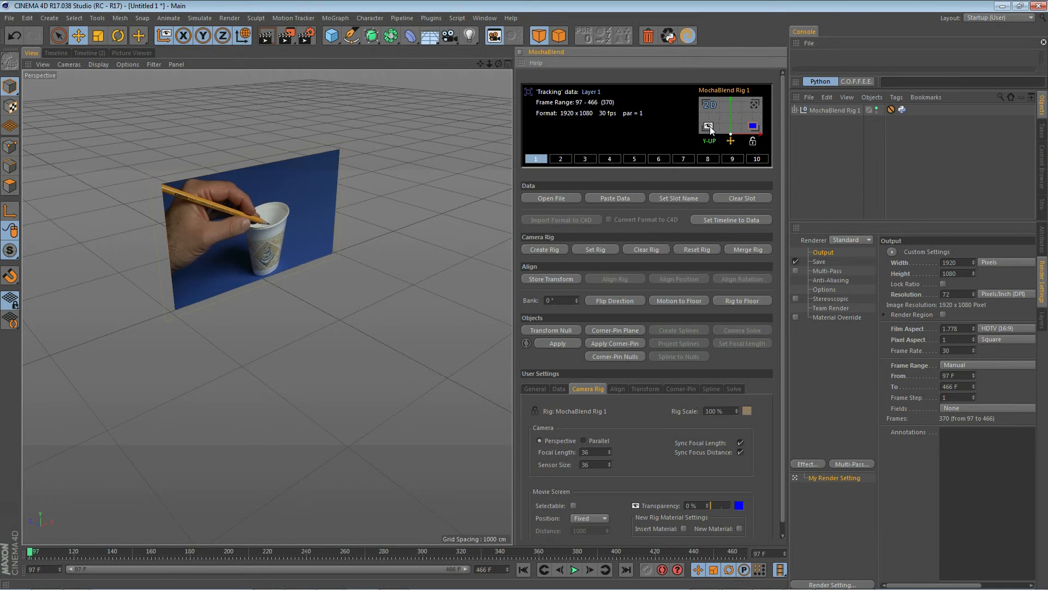
{"action": "left_click", "coordinate": [752, 126]}
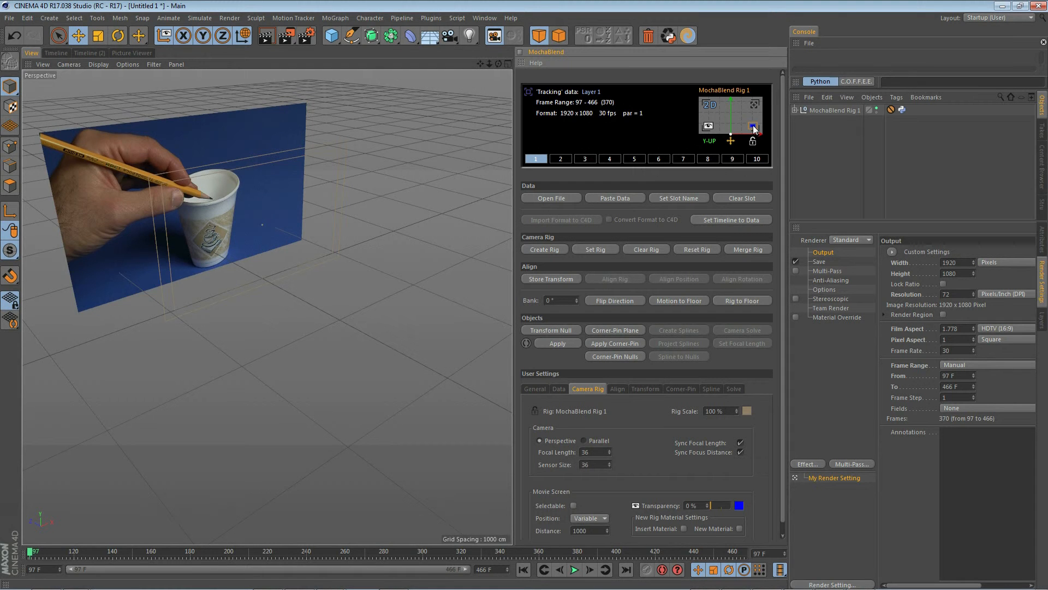
{"action": "left_click", "coordinate": [752, 126]}
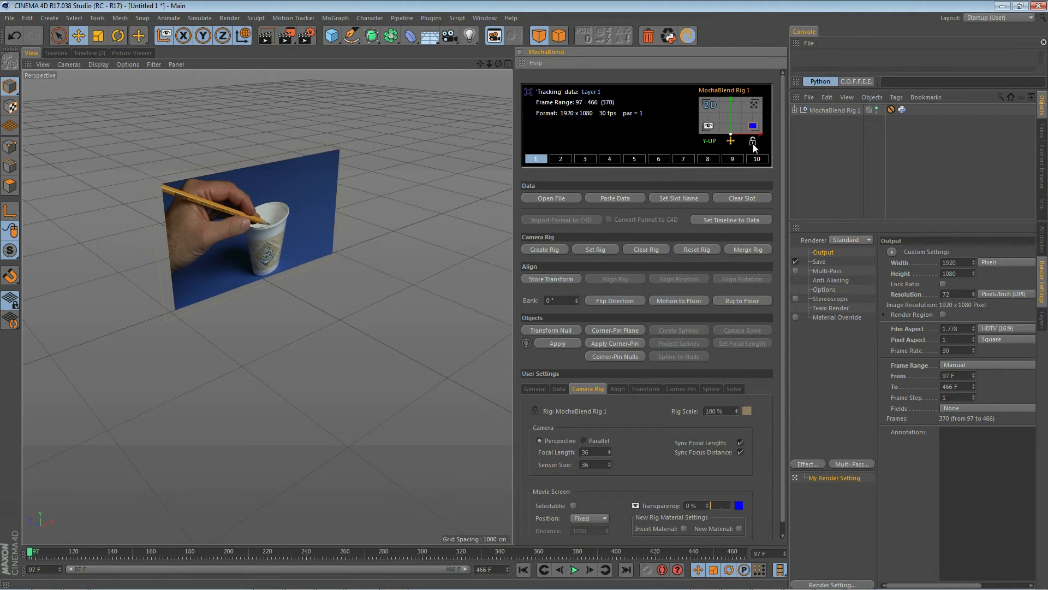
- Lock MochaBlend Rig 1 against changes, select it and expand its object hierarchy
{"action": "left_click", "coordinate": [754, 142]}
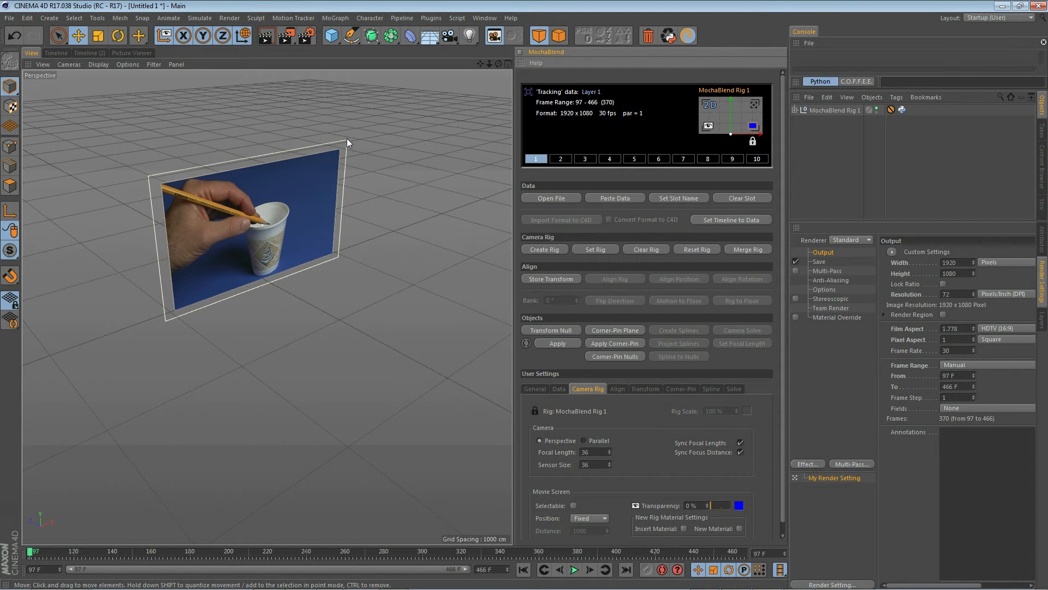
{"action": "left_click", "coordinate": [347, 140]}
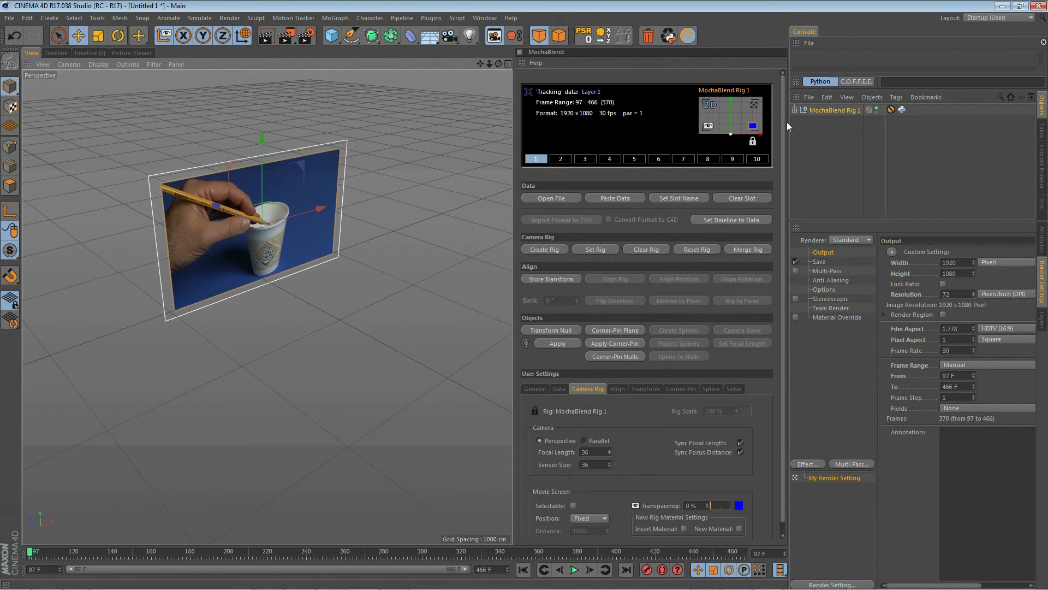
{"action": "left_click", "coordinate": [795, 109]}
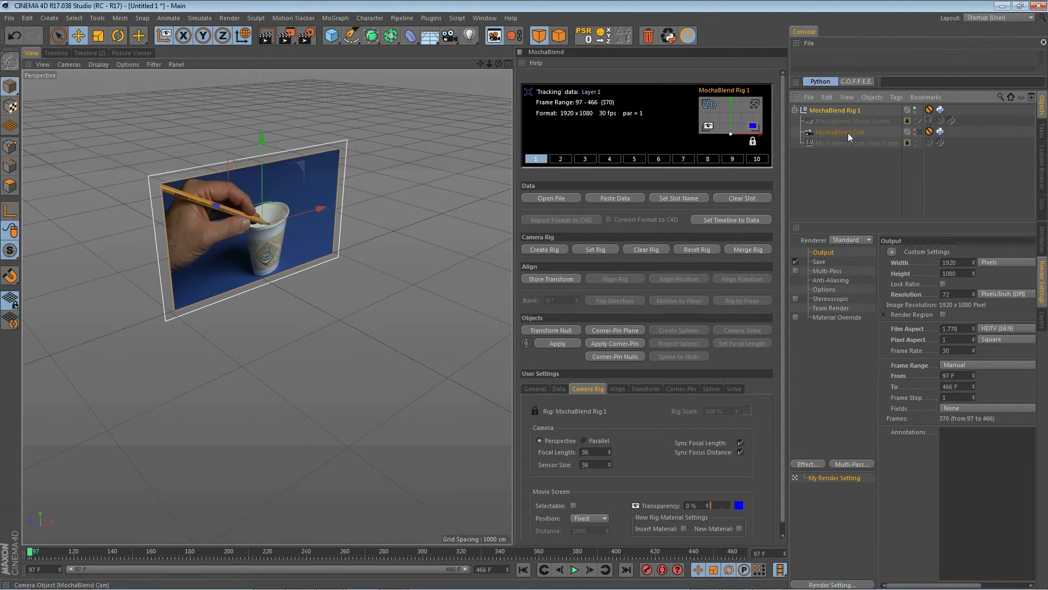
- Display the MochaBlend Cam in the viewport while setting the rig camera's focal length to 40, and hide it again
{"action": "left_click", "coordinate": [916, 130]}
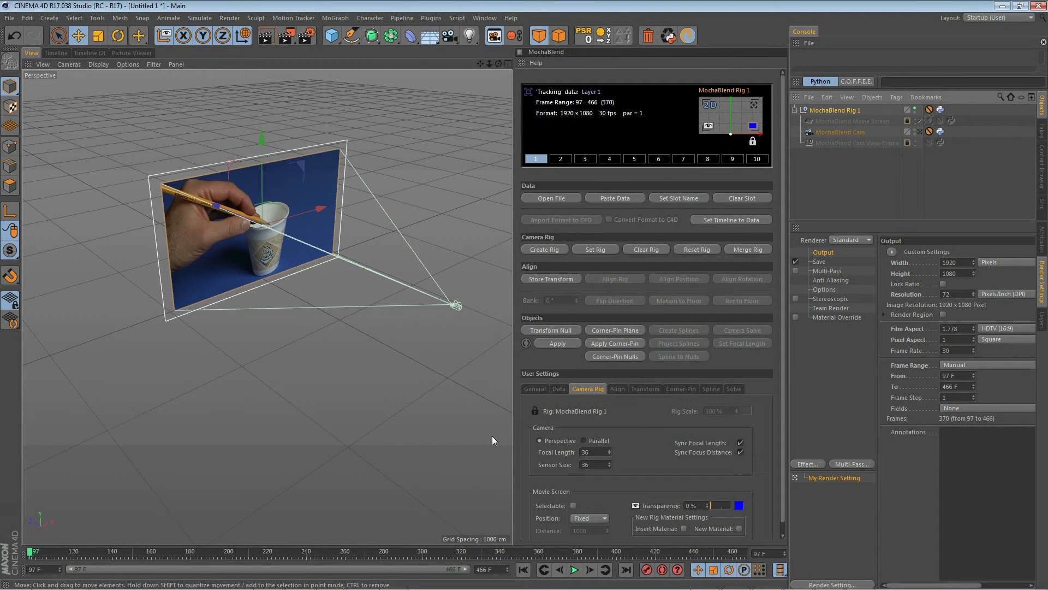
{"action": "mouse_move", "coordinate": [609, 454]}
{"action": "left_mouse_down"}
{"action": "mouse_move", "coordinate": [609, 471]}
{"action": "mouse_move", "coordinate": [609, 451]}
{"action": "left_mouse_up"}
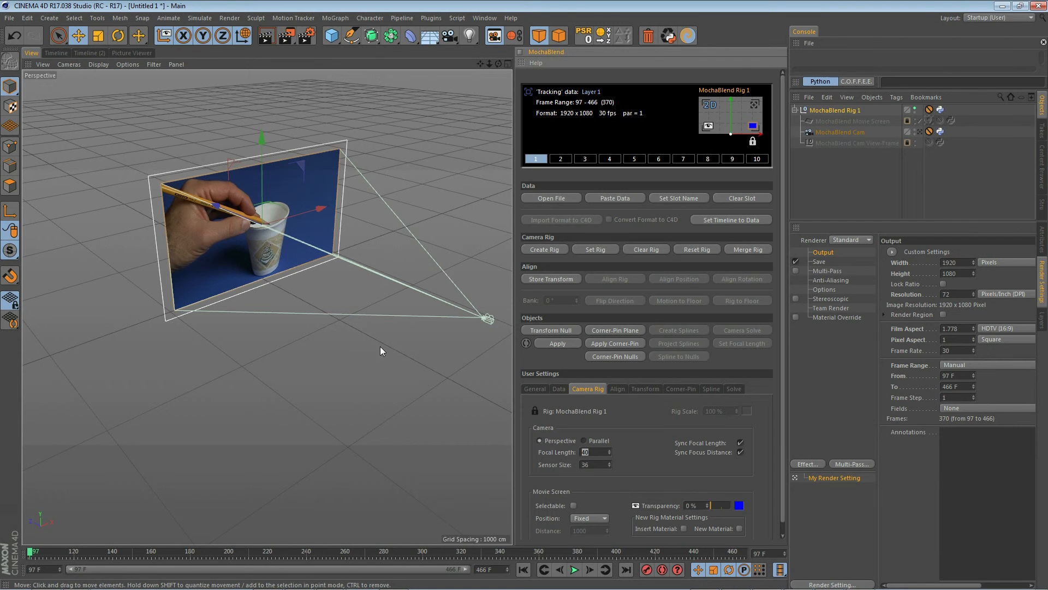
{"action": "left_click", "coordinate": [915, 129]}
{"action": "left_click", "coordinate": [915, 129]}
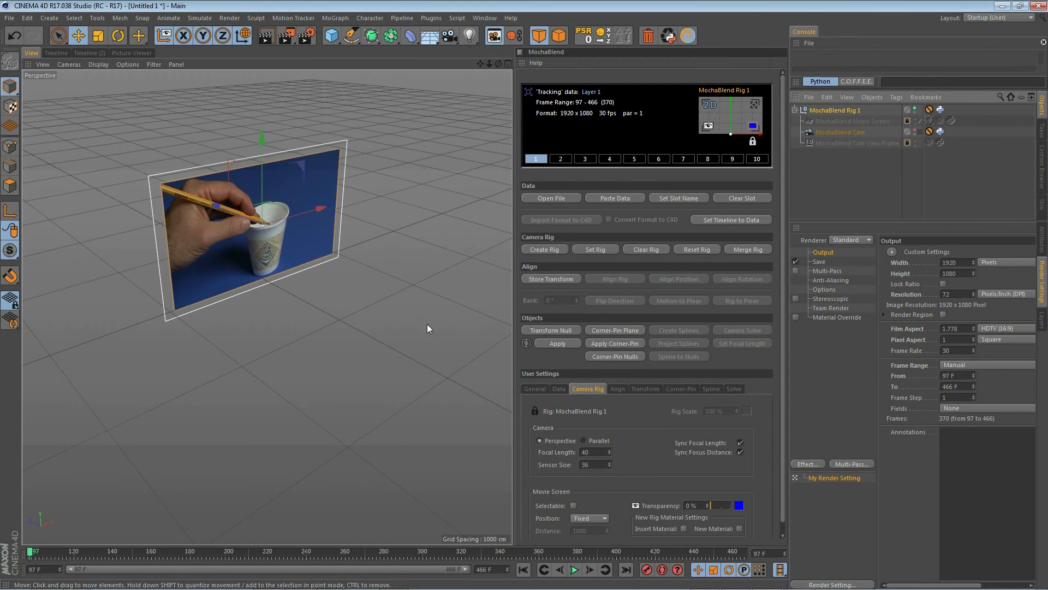
- Create a transform null from the Layer 1 tracking data and check its motion over the footage through the rig camera
{"action": "left_click", "coordinate": [559, 329]}
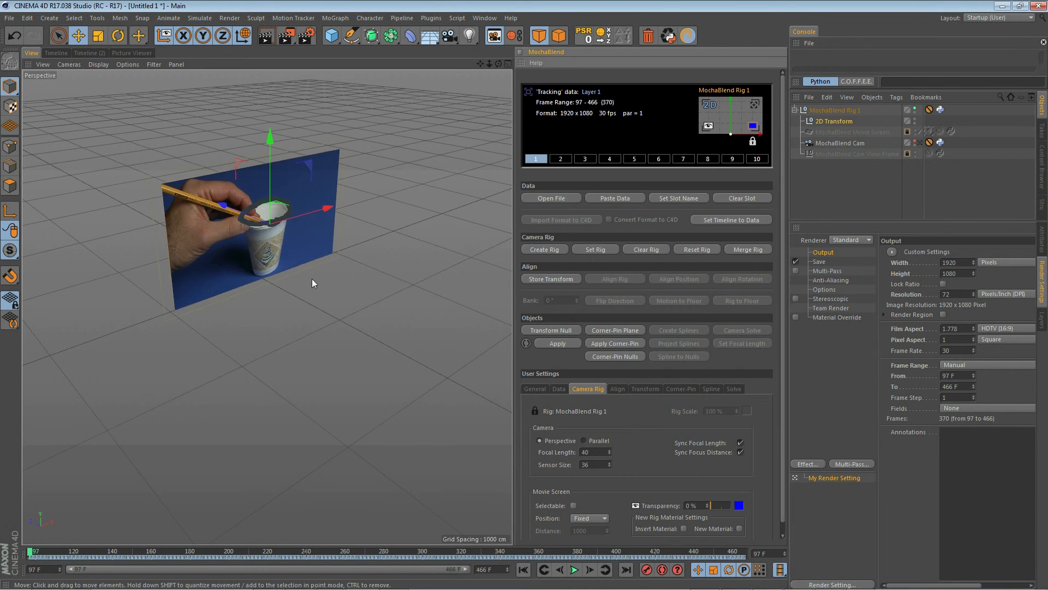
{"action": "mouse_move", "coordinate": [257, 323]}
{"action": "left_mouse_down", "text": "alt"}
{"action": "mouse_move", "coordinate": [325, 322]}
{"action": "mouse_move", "coordinate": [353, 296]}
{"action": "mouse_move", "coordinate": [314, 329]}
{"action": "mouse_move", "coordinate": [268, 332]}
{"action": "mouse_move", "coordinate": [264, 314]}
{"action": "left_mouse_up", "text": "alt"}
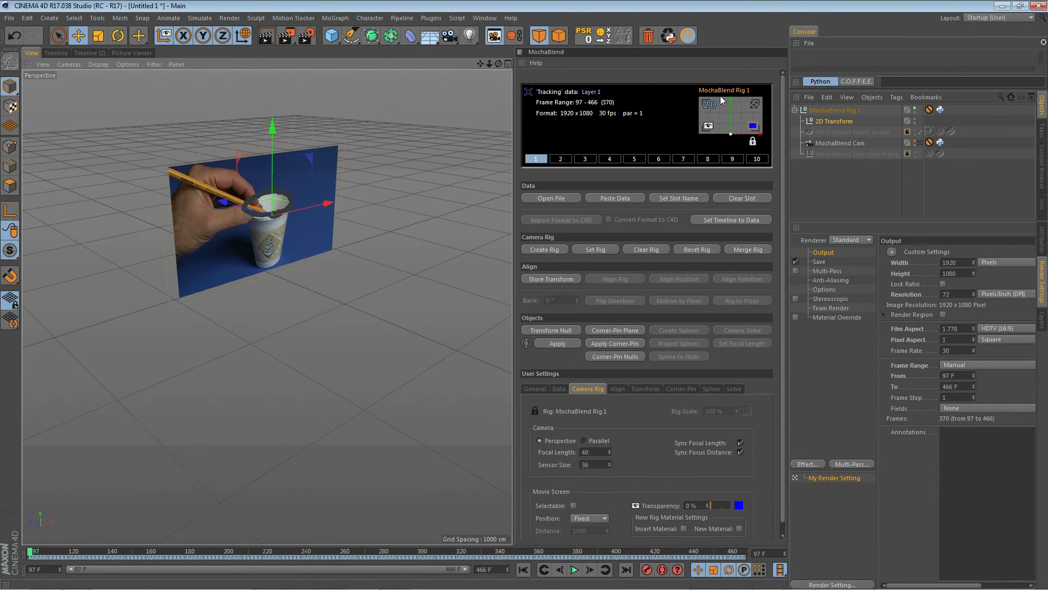
{"action": "left_click", "coordinate": [754, 105]}
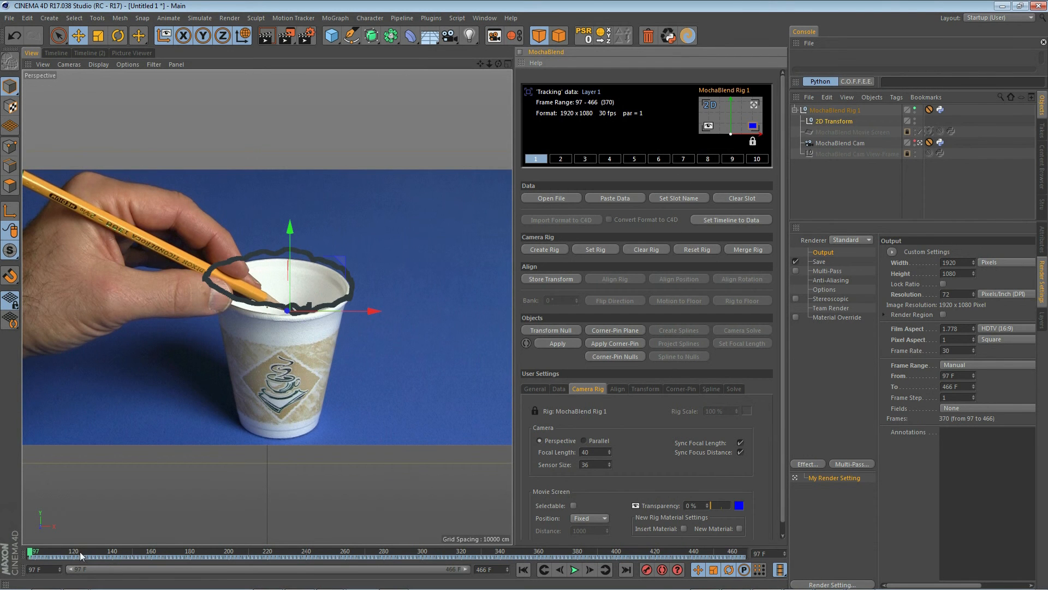
{"action": "mouse_move", "coordinate": [32, 555]}
{"action": "left_mouse_down"}
{"action": "mouse_move", "coordinate": [527, 539]}
{"action": "mouse_move", "coordinate": [692, 548]}
{"action": "mouse_move", "coordinate": [26, 549]}
{"action": "left_mouse_up"}
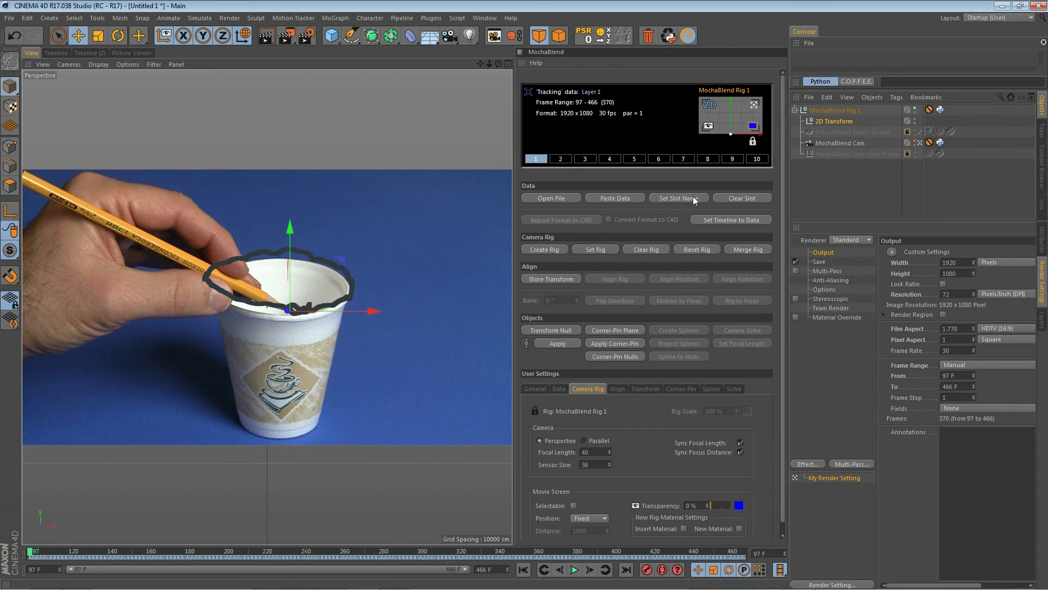
{"action": "left_click", "coordinate": [755, 106]}
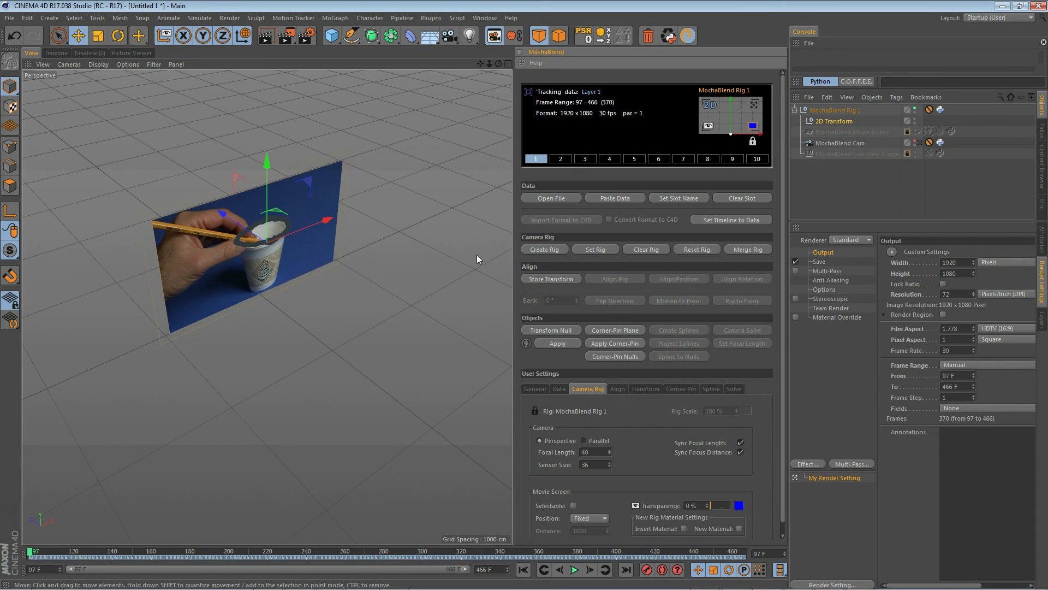
{"action": "left_click_drag", "start_coordinate": [340, 319], "coordinate": [364, 306], "text": "alt"}
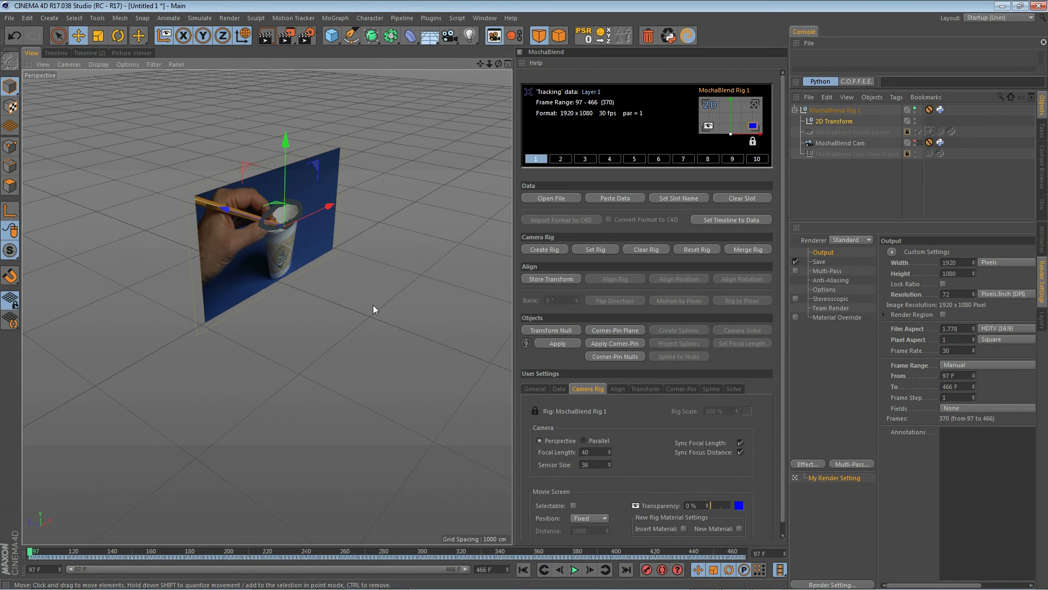
- Unlock the camera rig, move it upward along its vertical axis and rotate it freehand into a tilted pose
{"action": "left_click", "coordinate": [753, 143]}
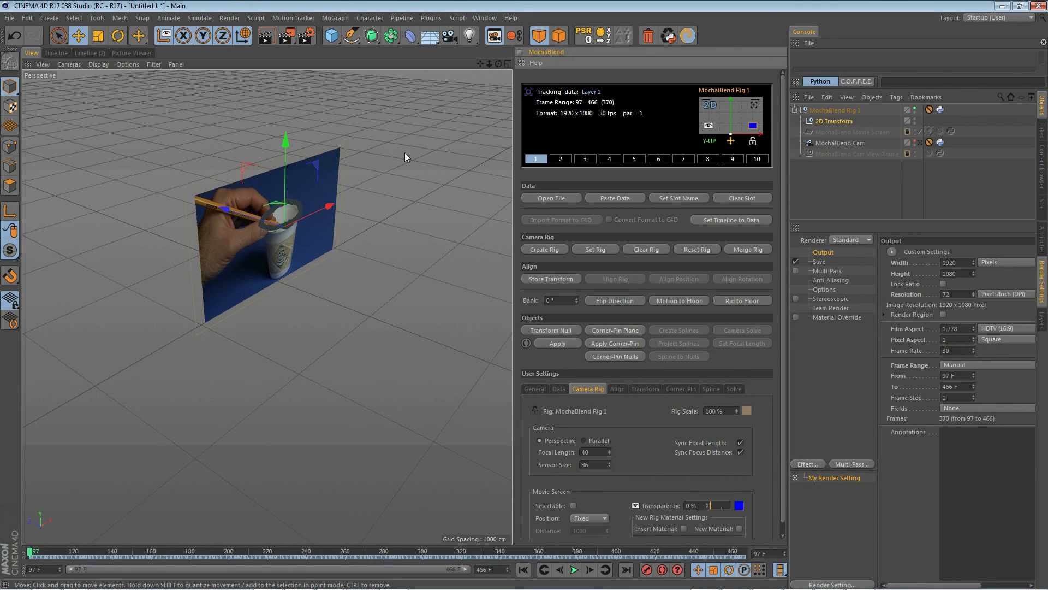
{"action": "left_click", "coordinate": [346, 157]}
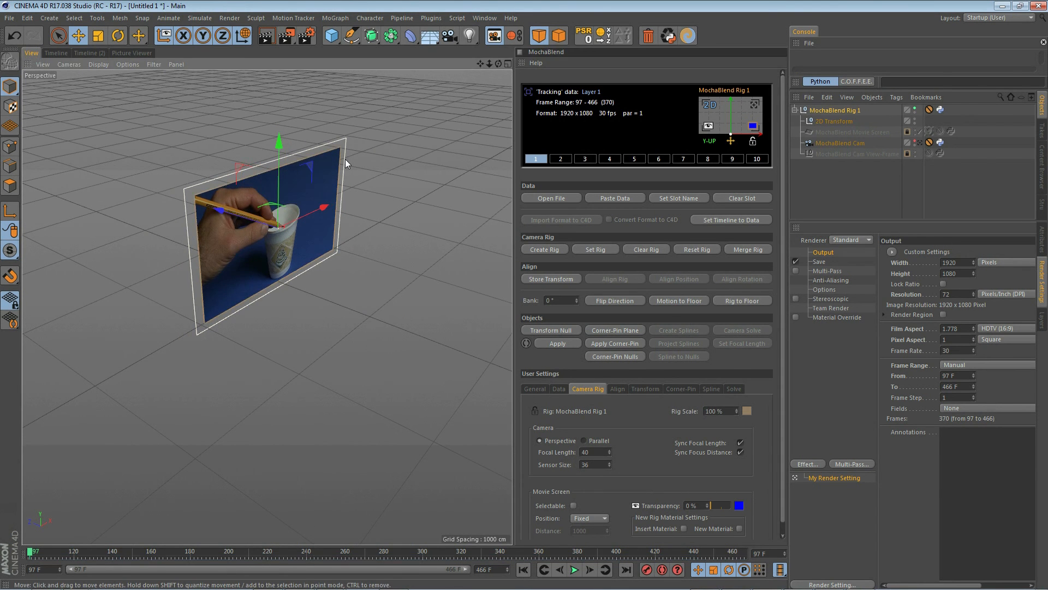
{"action": "left_click_drag", "start_coordinate": [278, 139], "coordinate": [277, 109]}
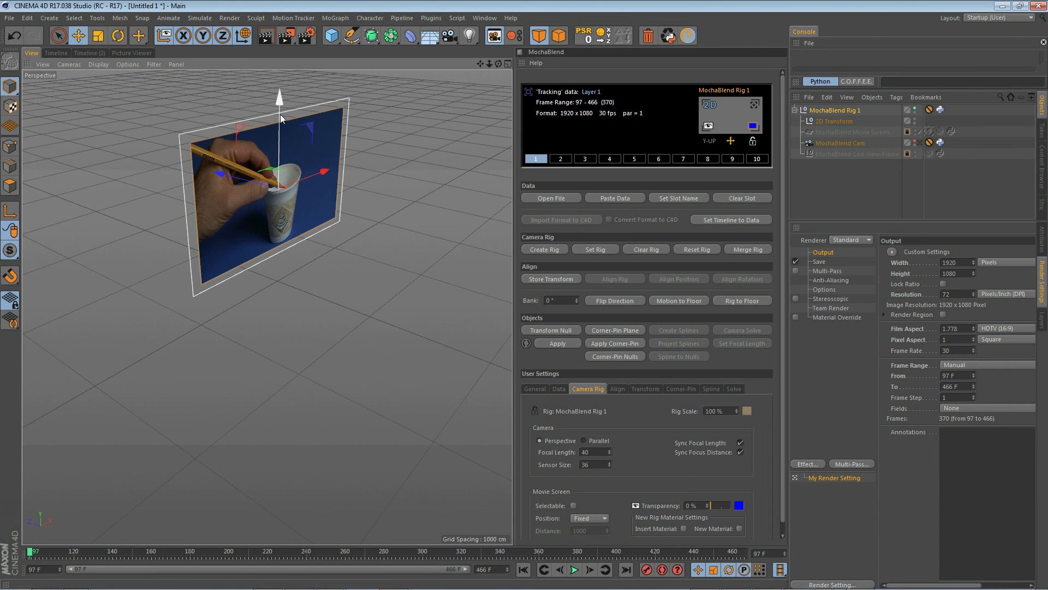
{"action": "key", "text": "r"}
{"action": "left_click_drag", "start_coordinate": [306, 150], "coordinate": [268, 128]}
{"action": "key", "text": "e"}
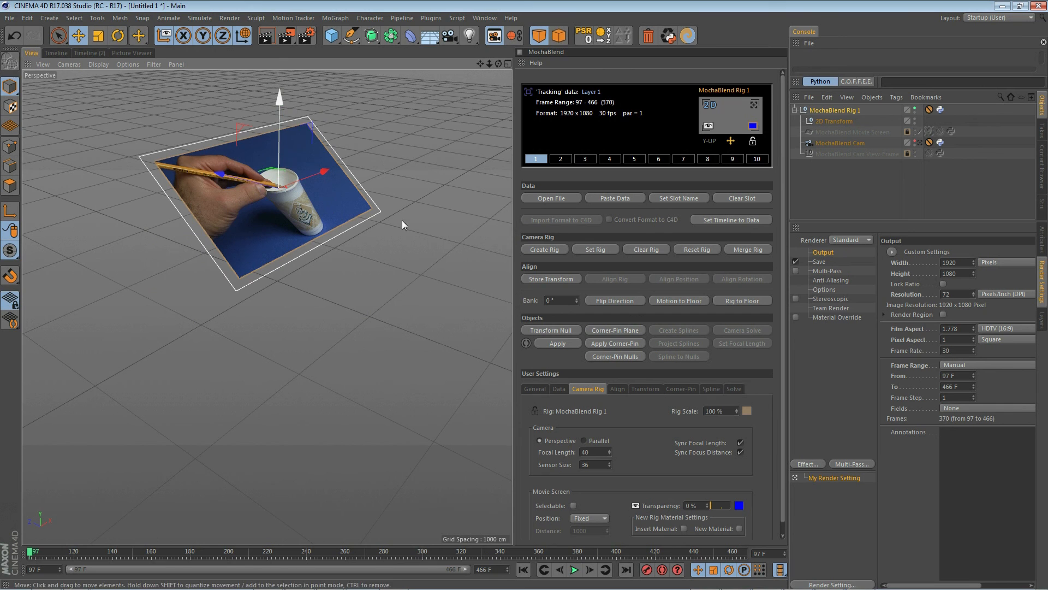
- Look through the rig camera and select the 2D Transform null to check its alignment with the cup rim
{"action": "left_click", "coordinate": [755, 106]}
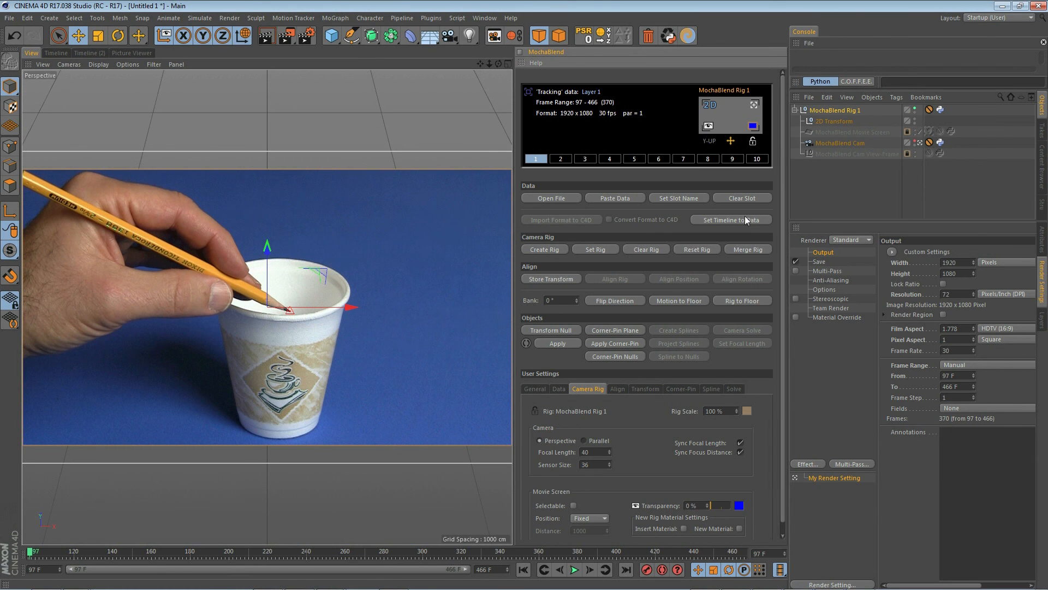
{"action": "left_click", "coordinate": [834, 121]}
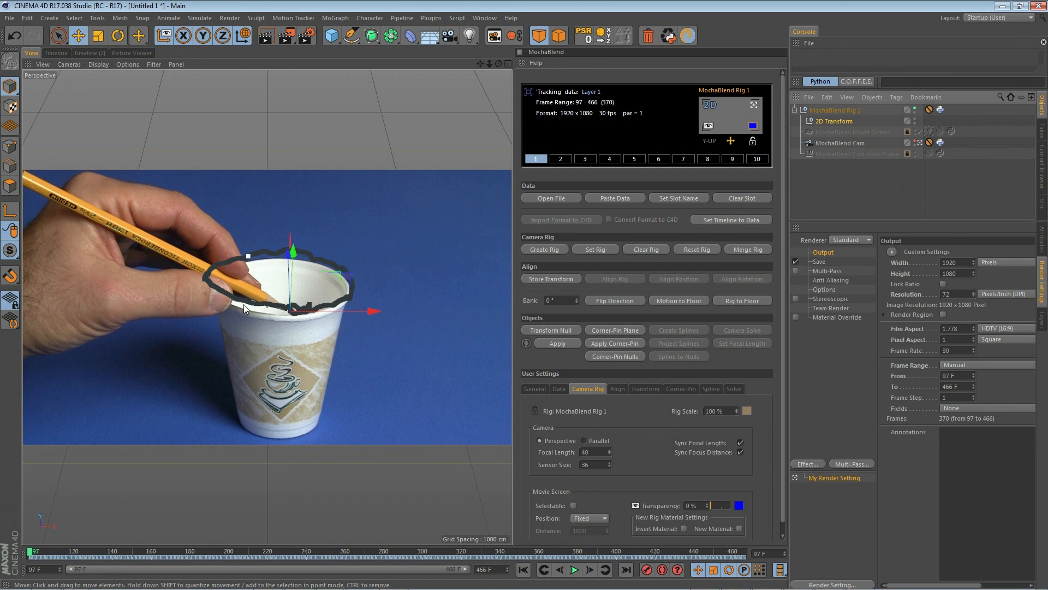